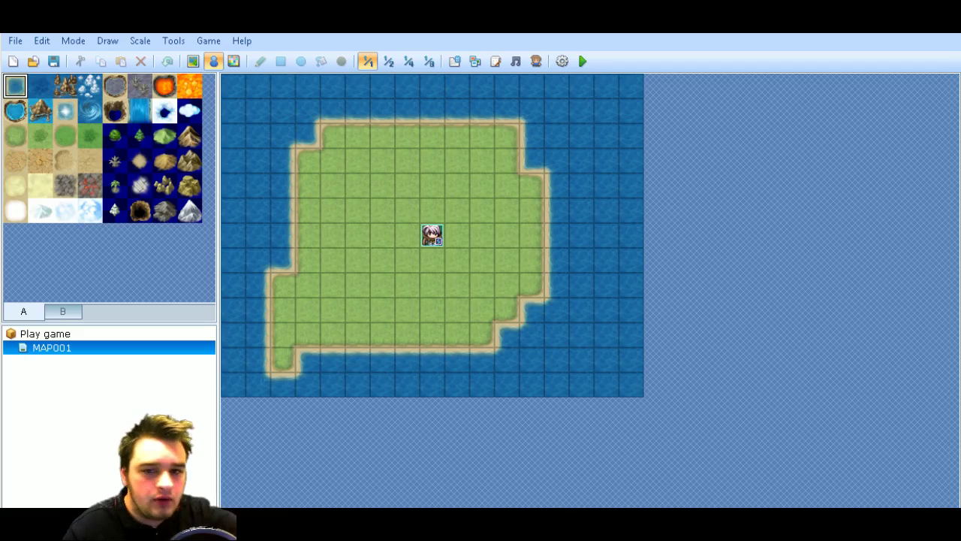
Open the game's Script Editor, then browse the Ace Core Engine page on Yanfly Channel.
left_click(497, 63)
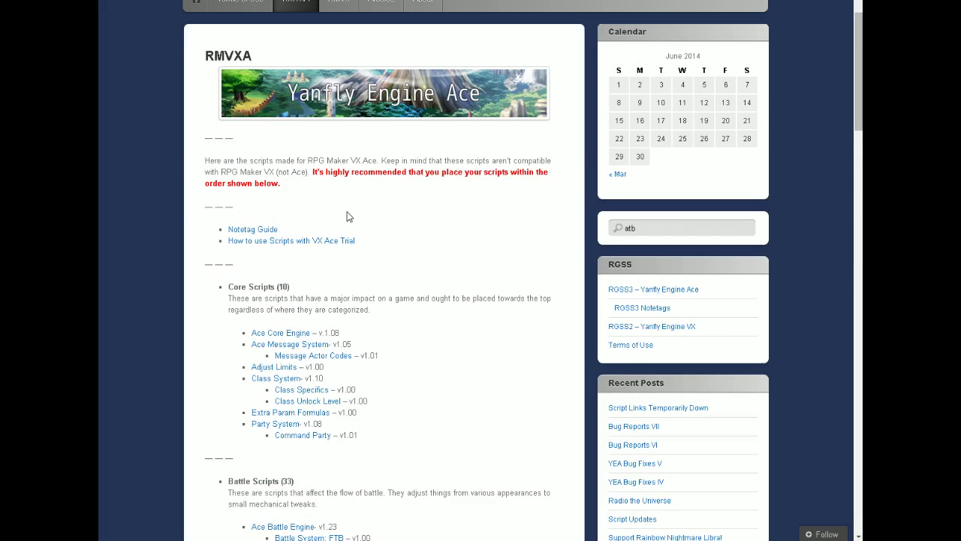
scroll(376, 289, "down", 1)
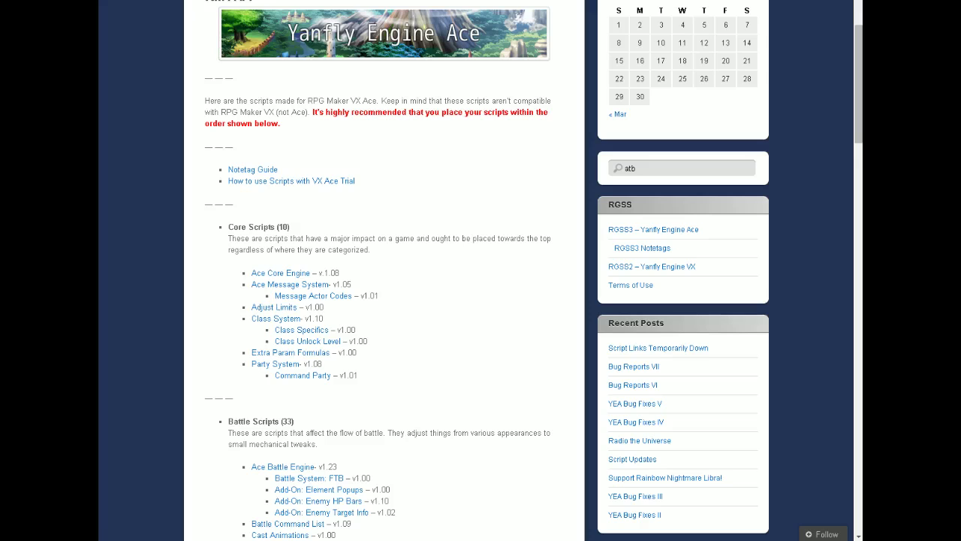
left_click(285, 278)
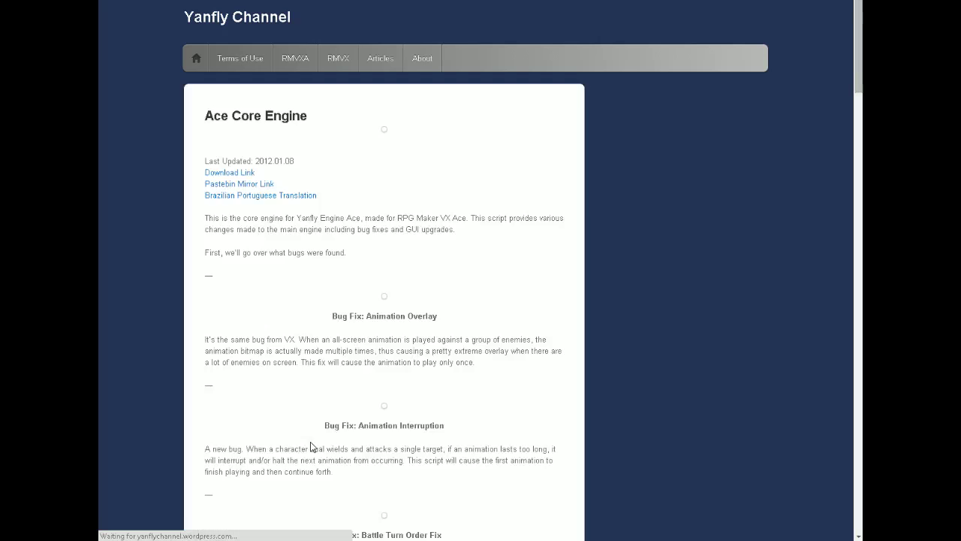
scroll(311, 445, "down", 3)
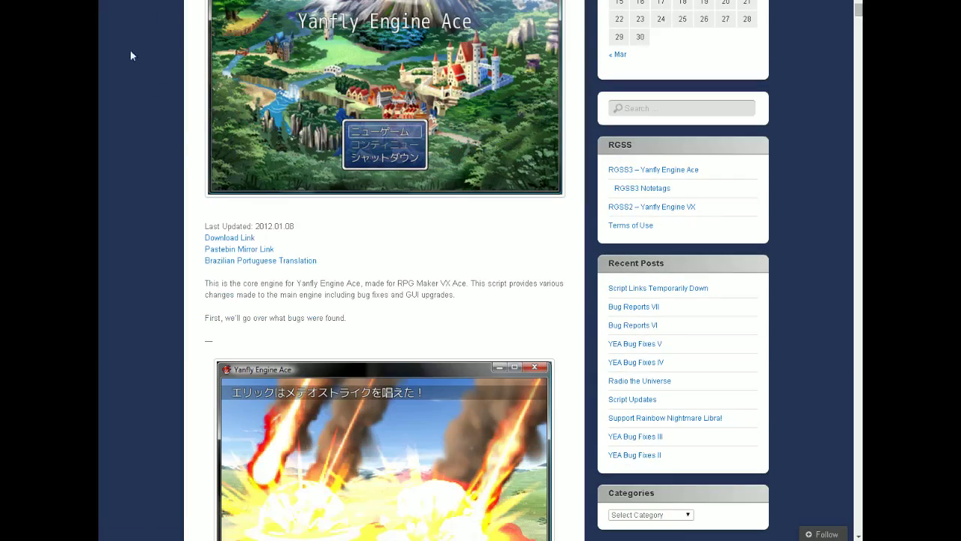
scroll(145, 184, "down", 12)
scroll(166, 184, "down", 8)
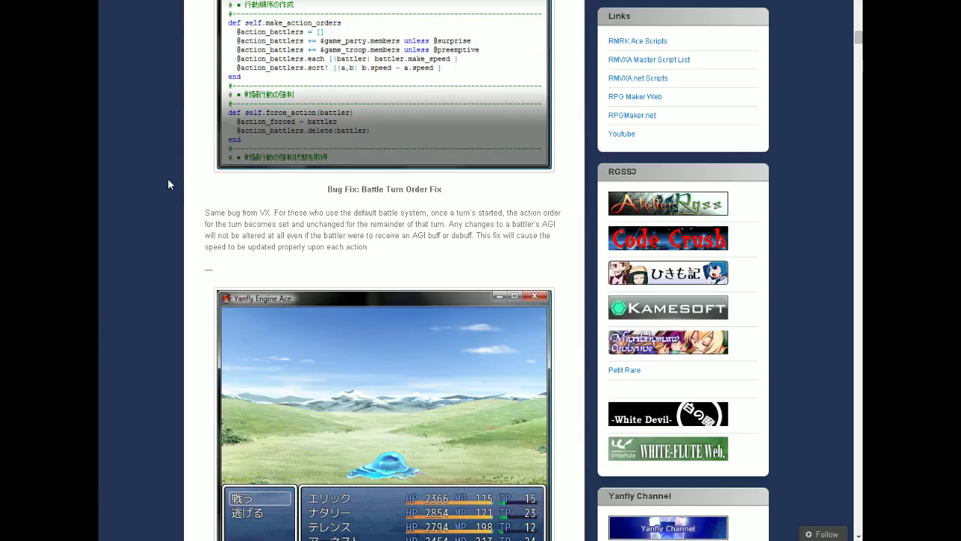
scroll(248, 261, "up", 10)
scroll(189, 124, "up", 15)
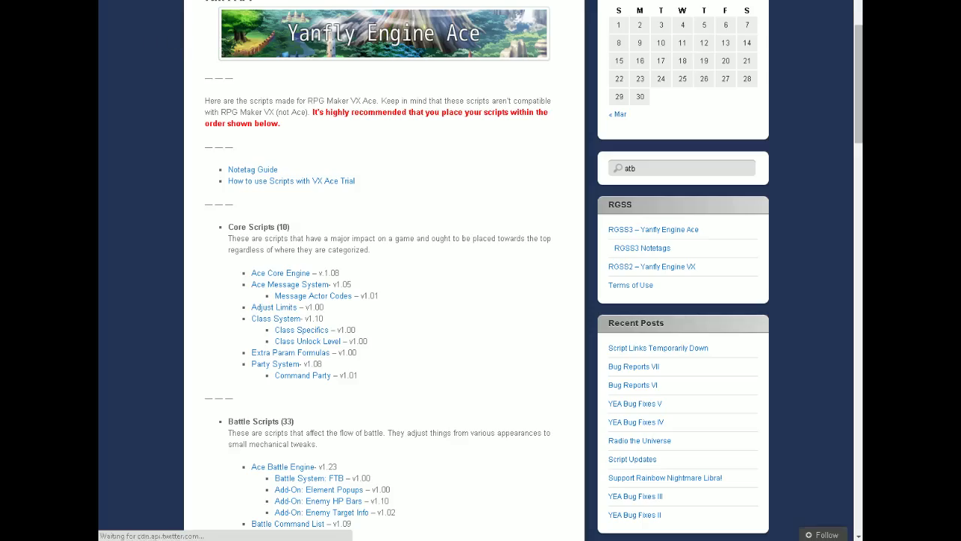
scroll(345, 366, "down", 2)
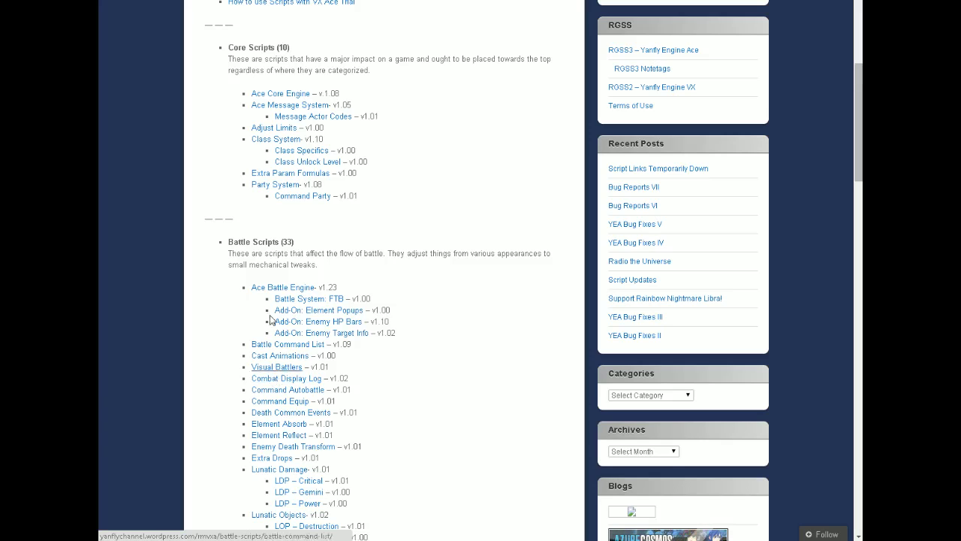
Return to the RMVXA script list and bring the other Yanfly browser window forward.
key("alt+Left")
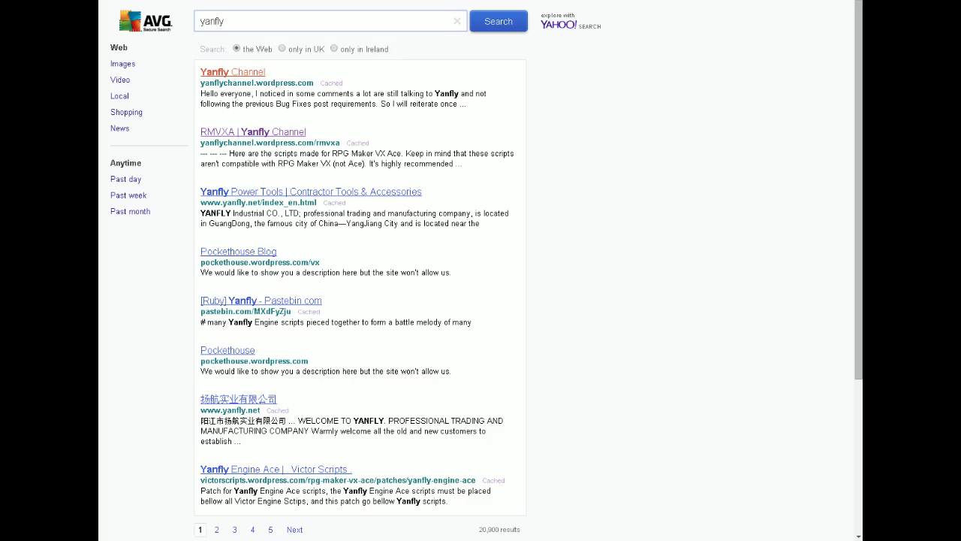
key("alt+Right")
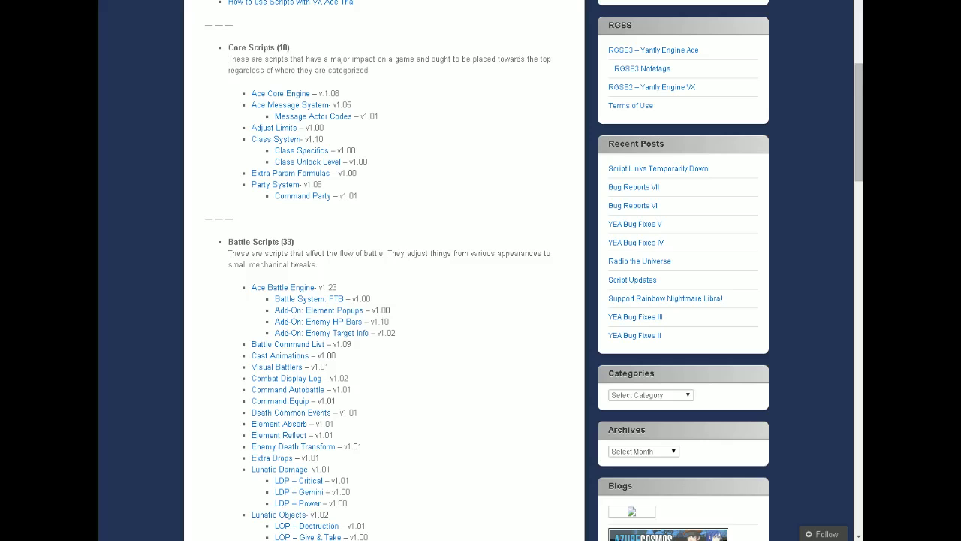
mouse_move(300, 518)
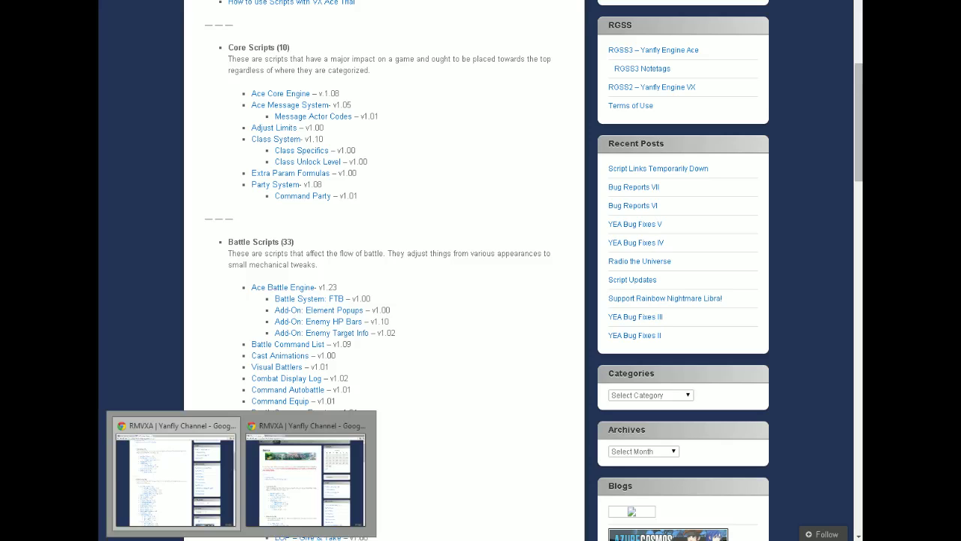
left_click(331, 488)
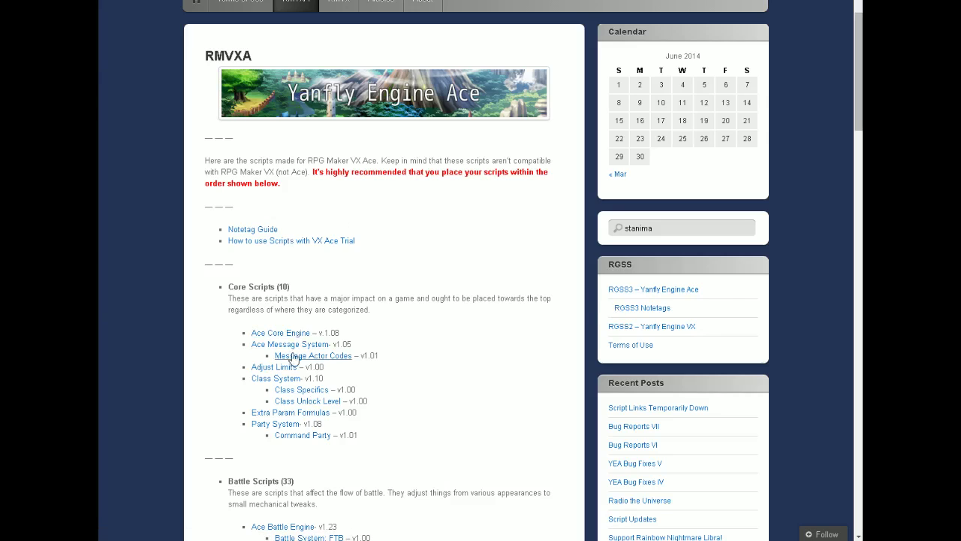
Try the Ace Core Engine download link, then back out of the Dropbox Error 509 page.
left_click(292, 334)
scroll(318, 338, "down", 3)
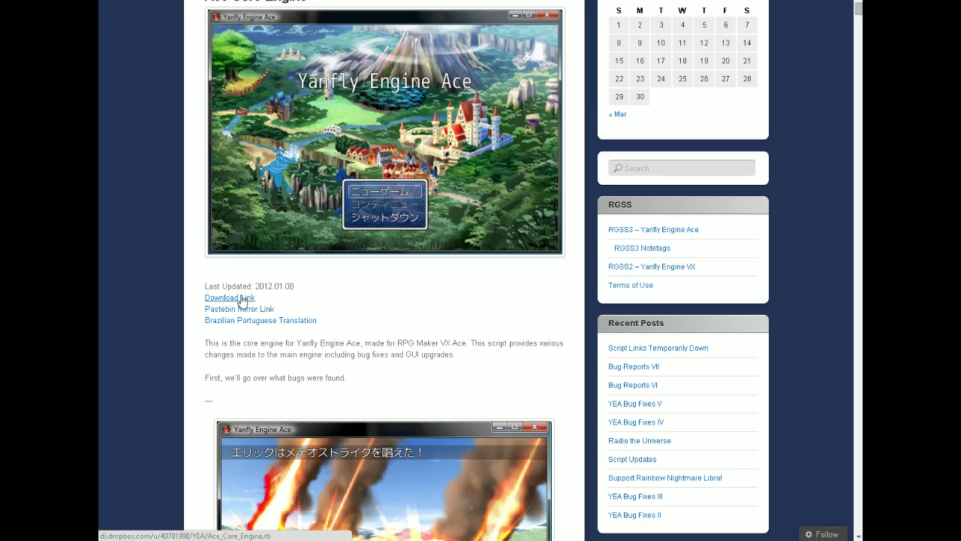
scroll(242, 300, "down", 14)
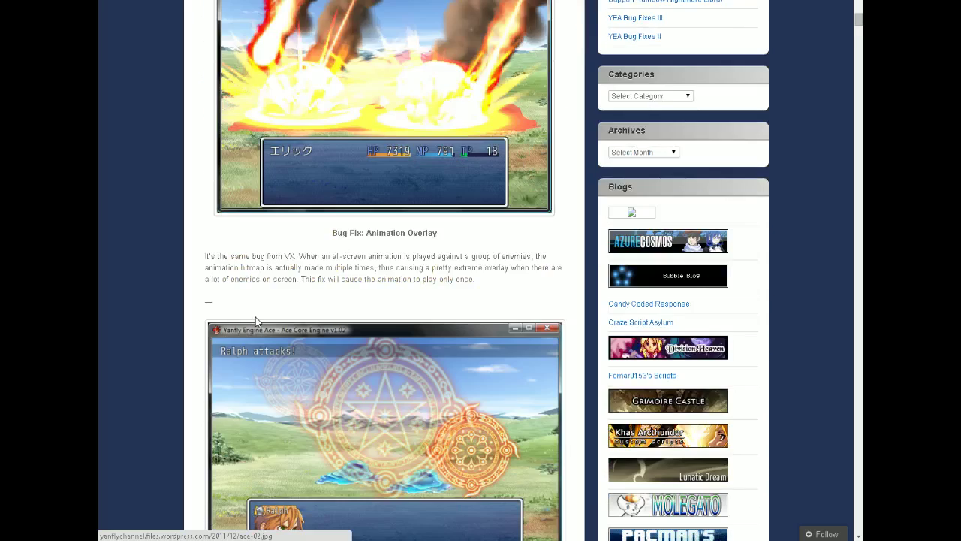
scroll(263, 338, "up", 12)
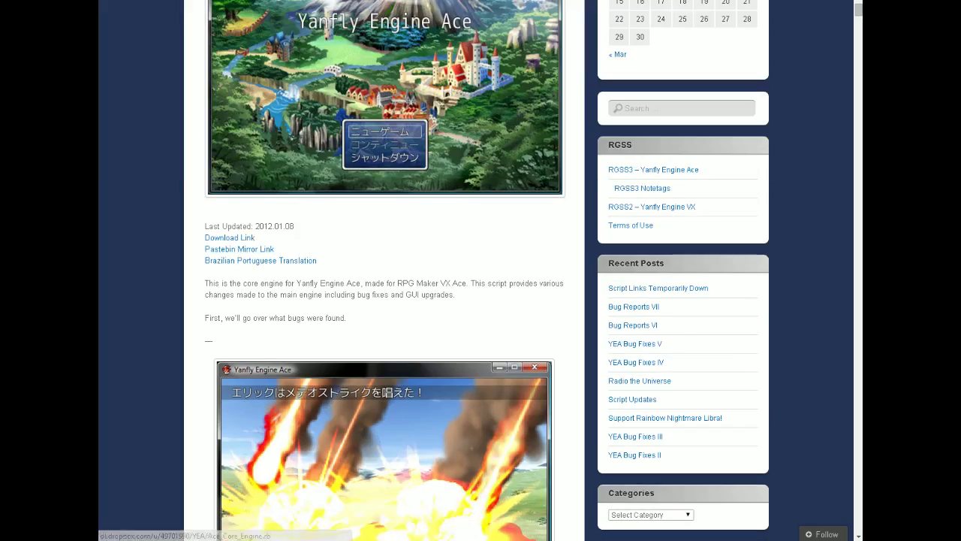
left_click(233, 240)
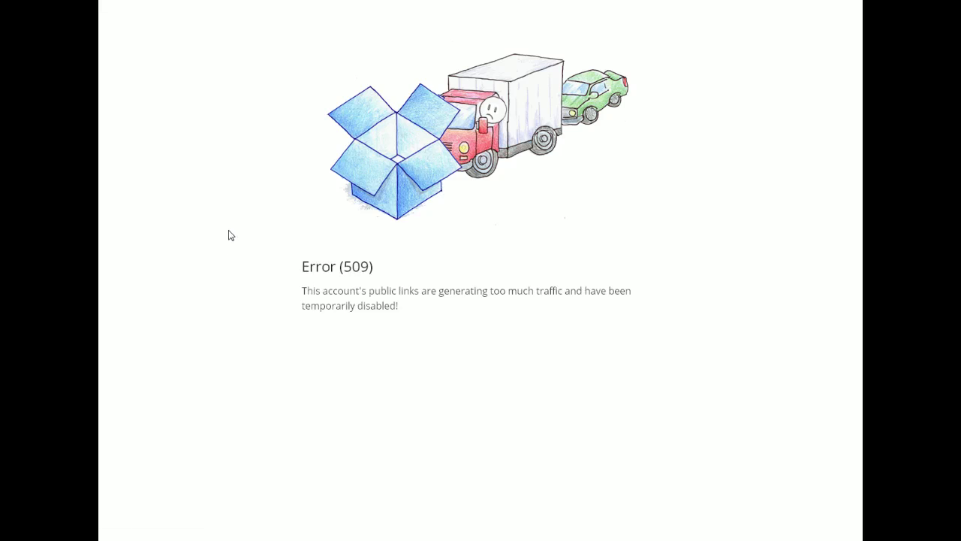
key("alt+Left")
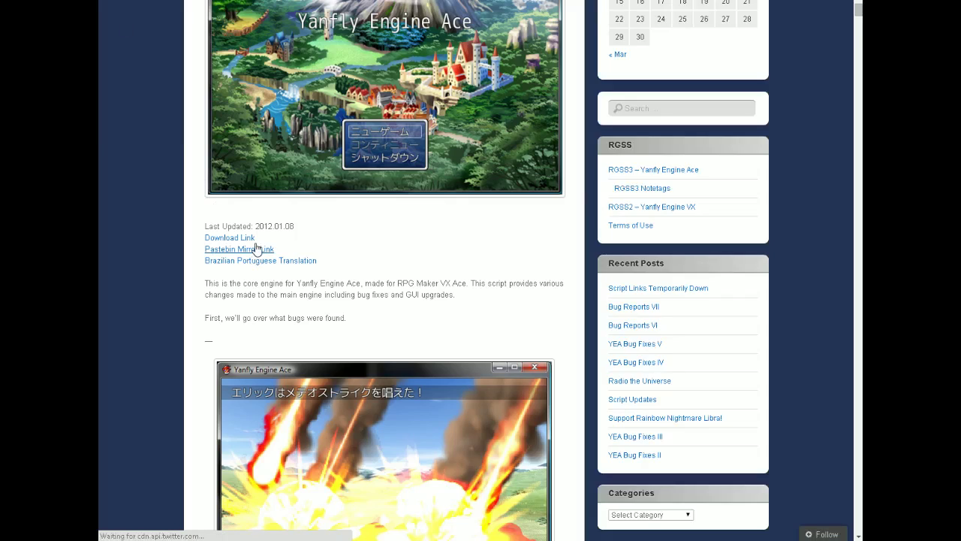
Open the Pastebin copy of Ace Core Engine v1.09 and select its code down to the end.
left_click(253, 249)
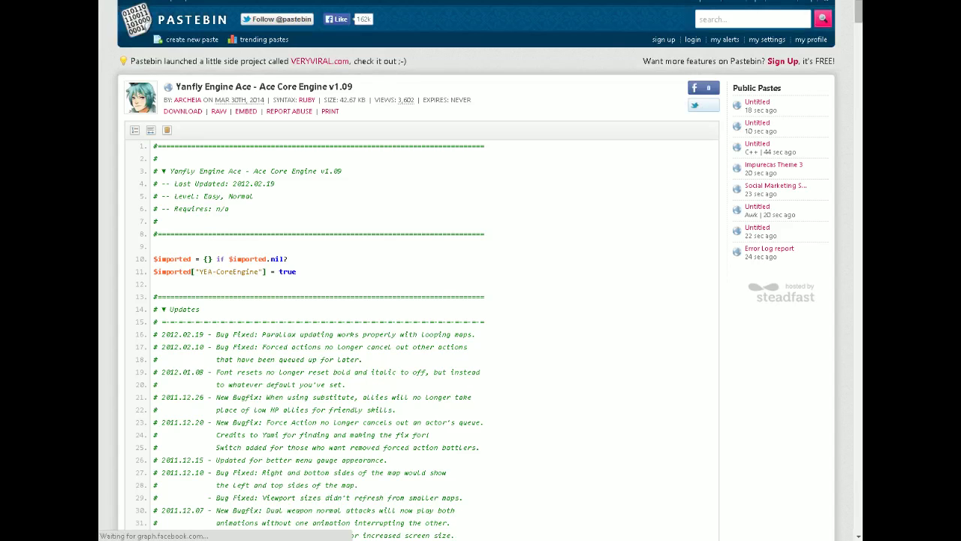
left_click_drag(154, 145, 458, 496)
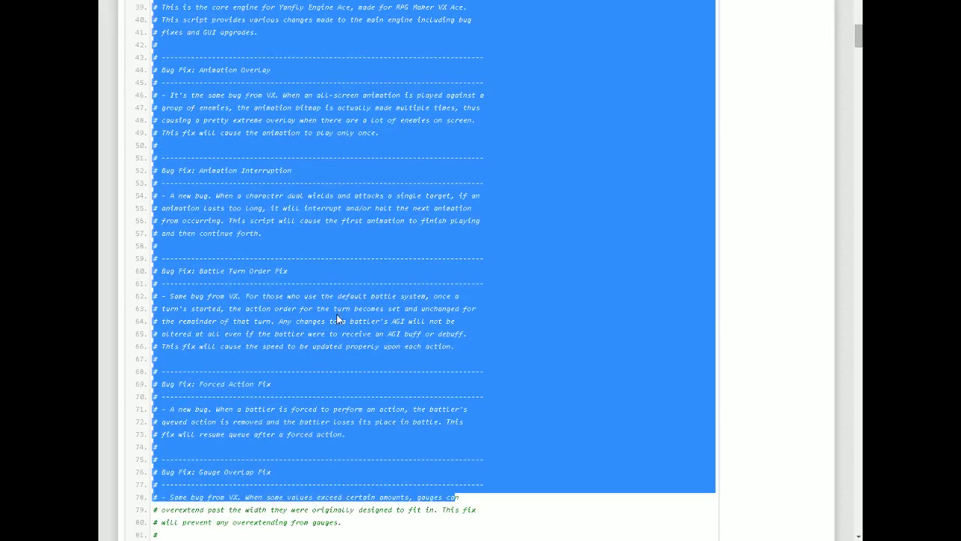
left_click(338, 320)
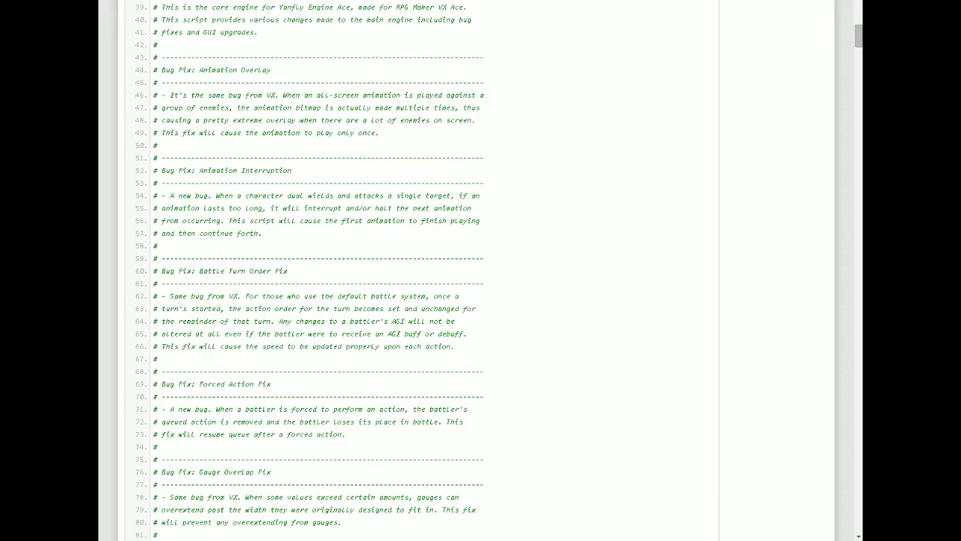
key("ctrl+a")
scroll(385, 214, "up", 8)
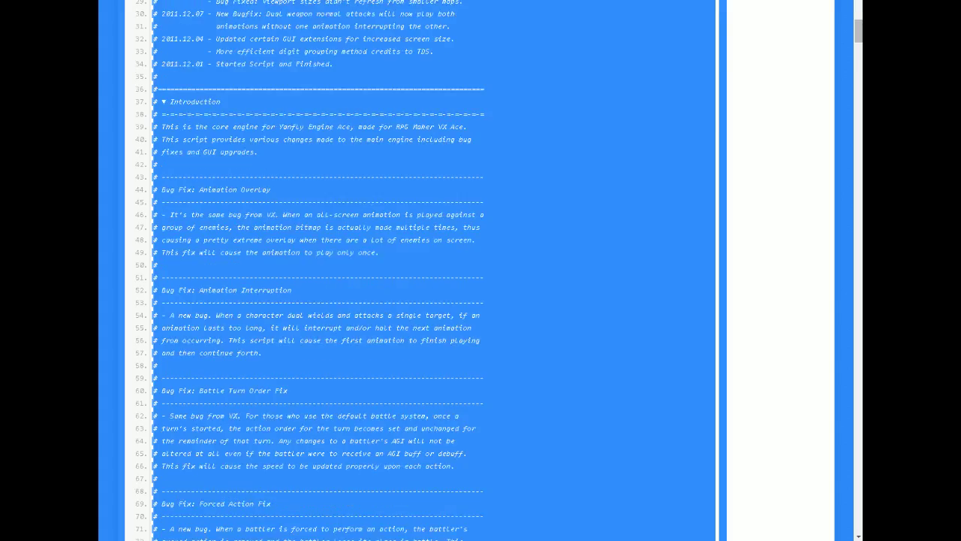
left_click(176, 87)
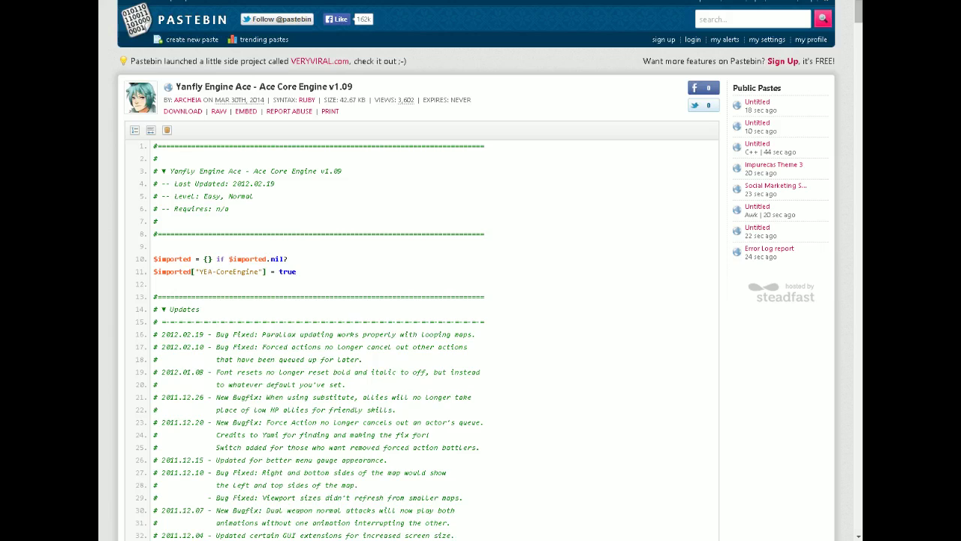
left_click_drag(241, 146, 370, 539)
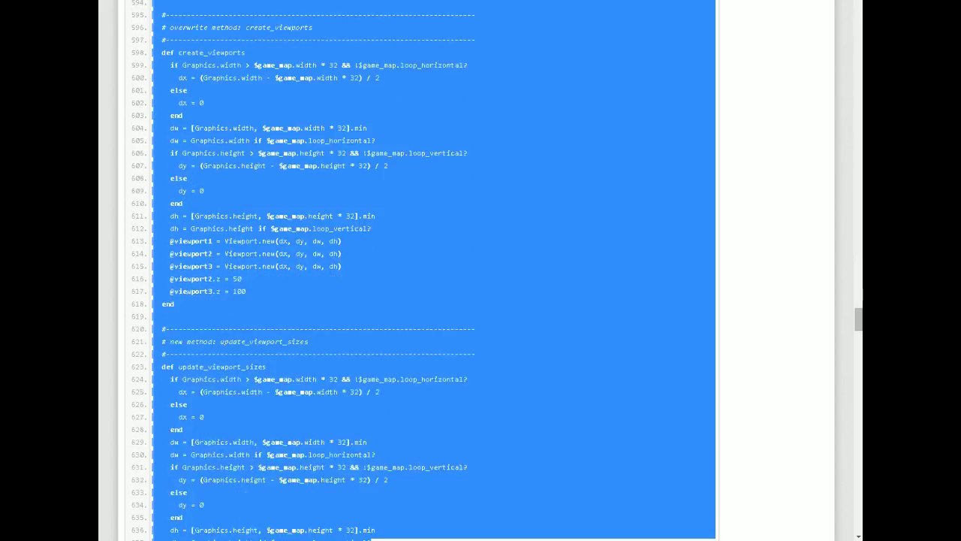
left_click_drag(156, 538, 156, 538)
mouse_move(329, 537)
left_mouse_down()
mouse_move(476, 538)
mouse_move(338, 537)
left_mouse_up()
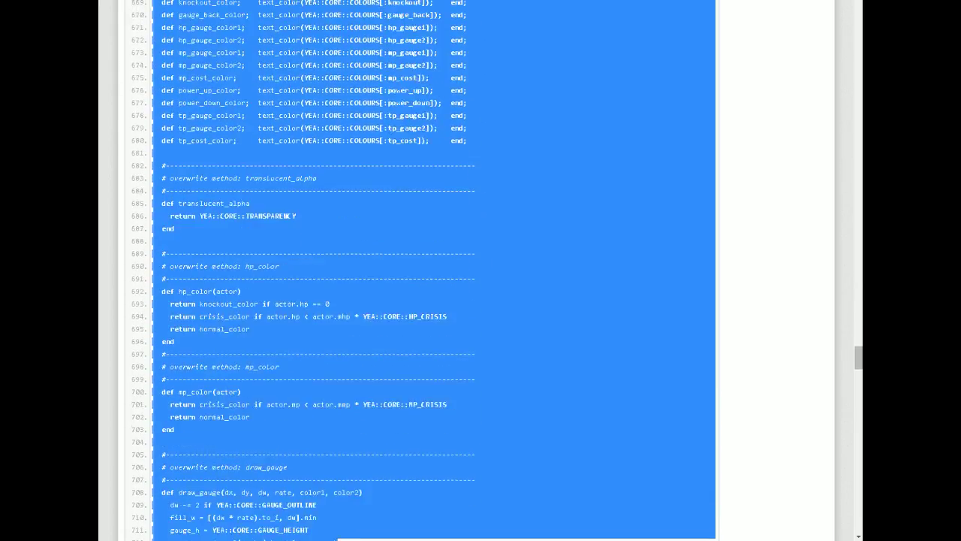
left_click_drag(430, 537, 420, 539)
left_click_drag(359, 538, 342, 536)
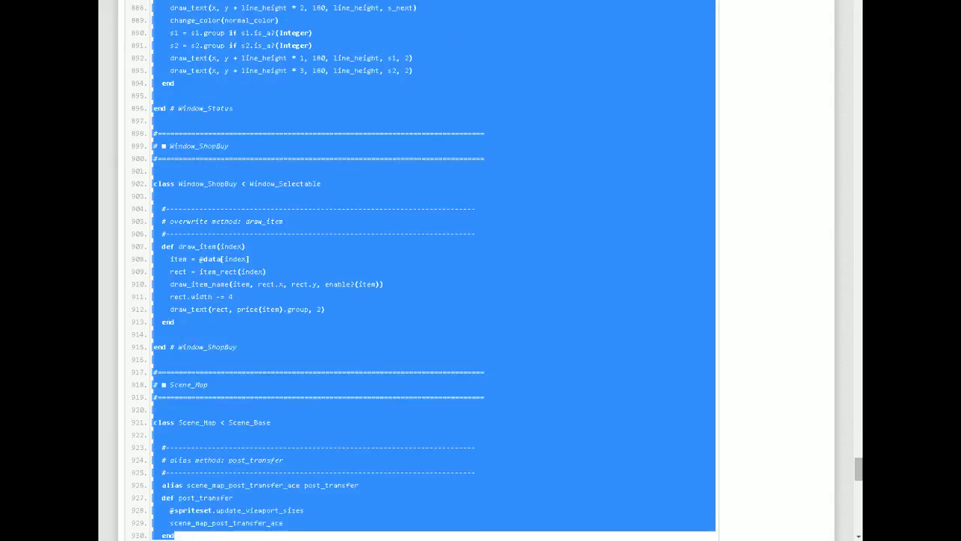
left_click_drag(485, 537, 304, 538)
left_click_drag(371, 537, 526, 269)
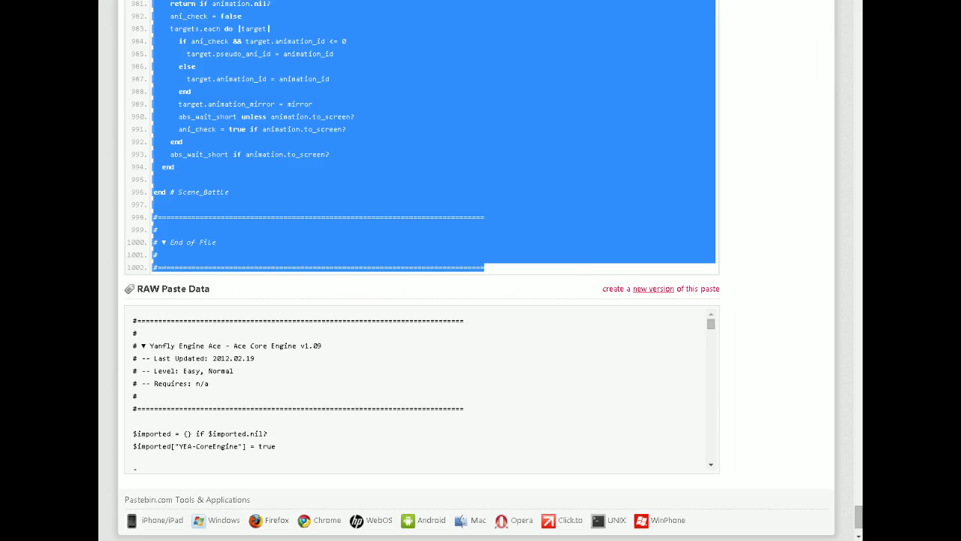
Copy the entire RAW Paste Data text of the script.
left_click(171, 446)
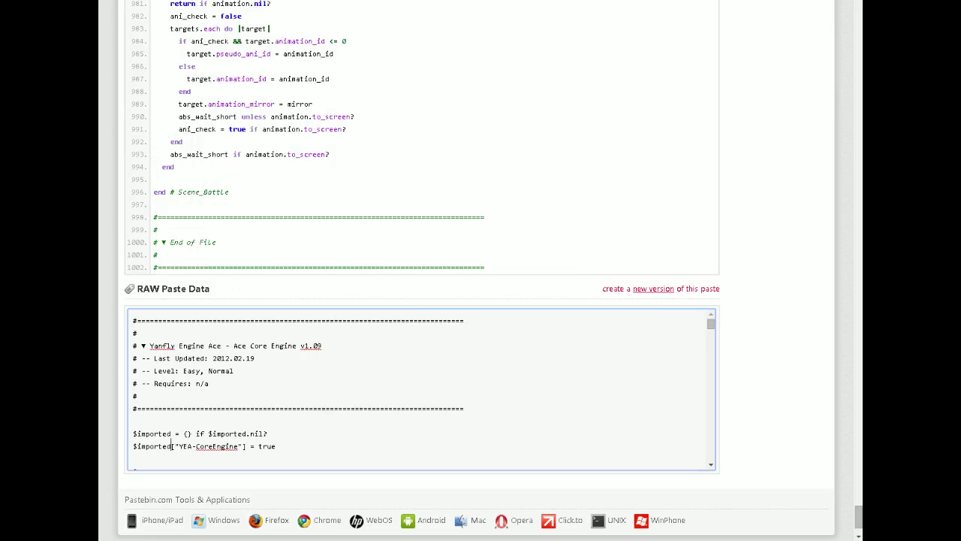
key("ctrl+a")
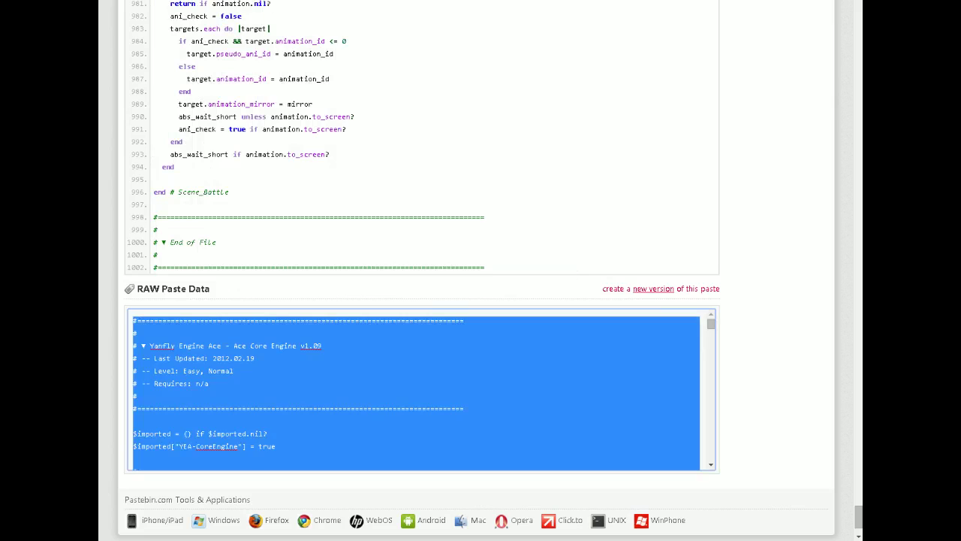
right_click(208, 386)
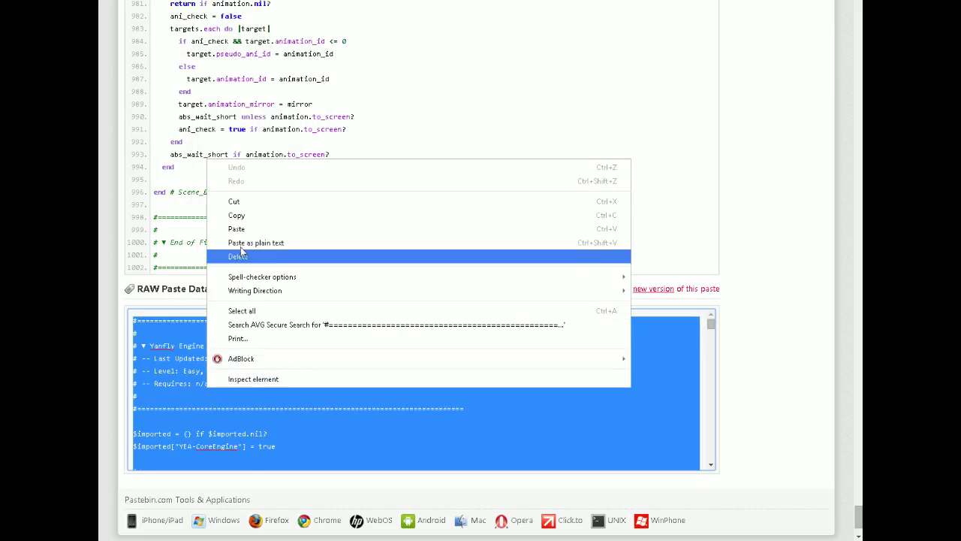
left_click(255, 215)
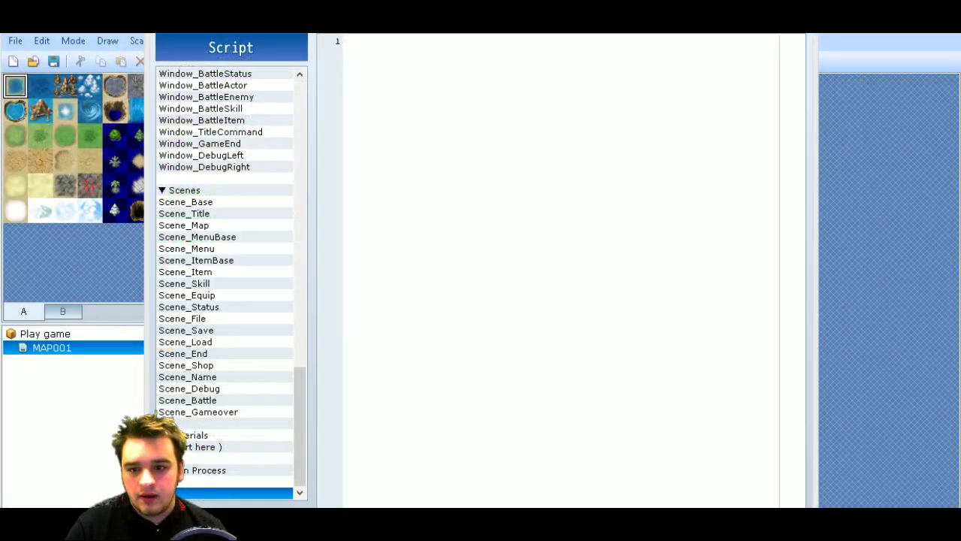
Replace the ( Insert here ) slot under Materials with the pasted Ace Core Engine code.
right_click(397, 103)
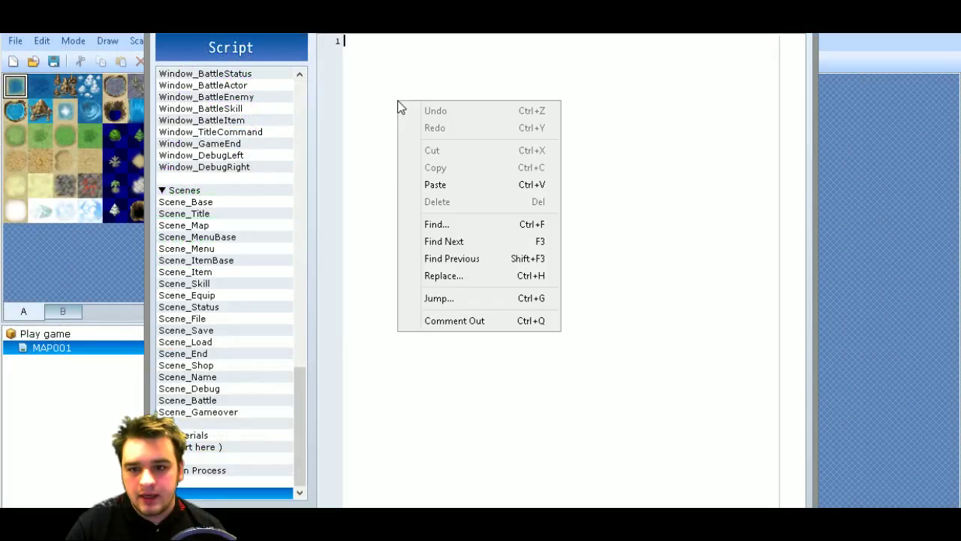
left_click(453, 189)
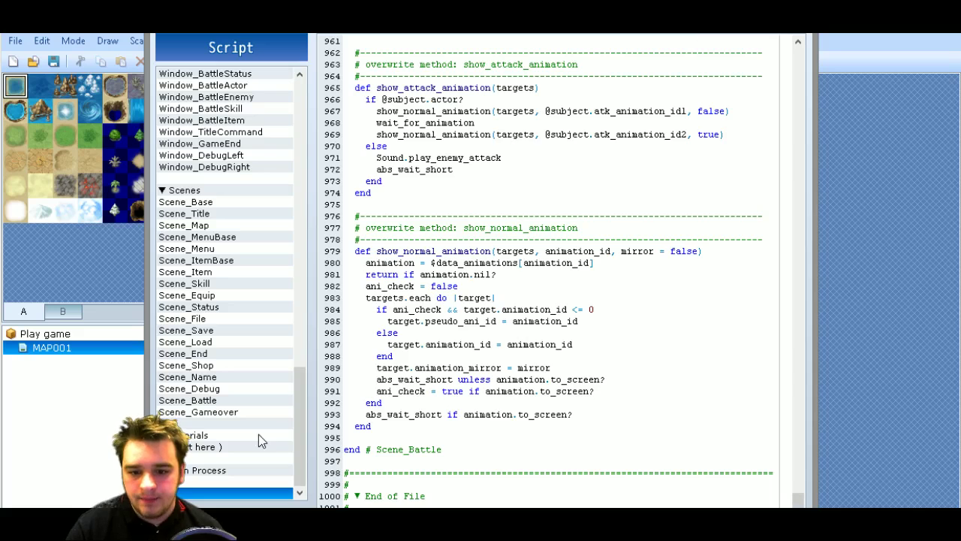
left_click(211, 447)
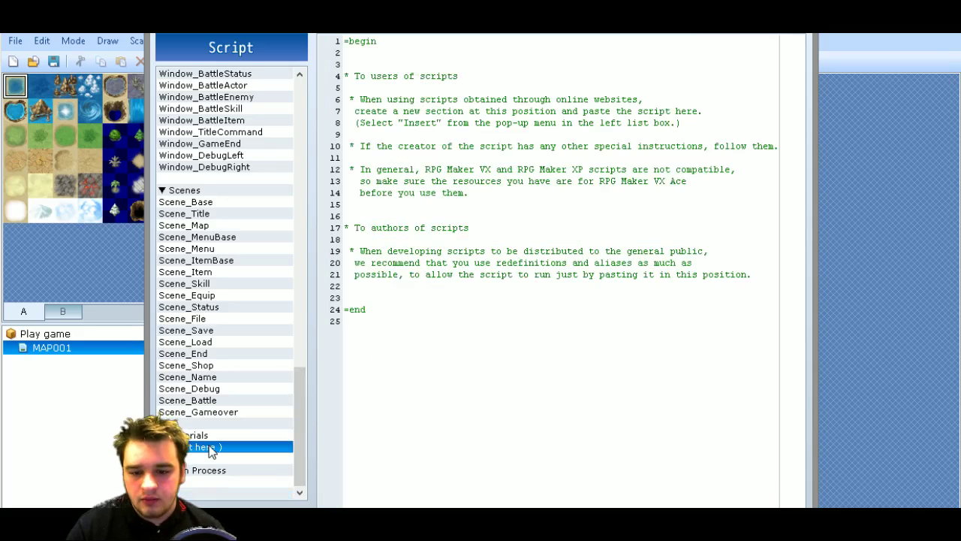
left_click(209, 492)
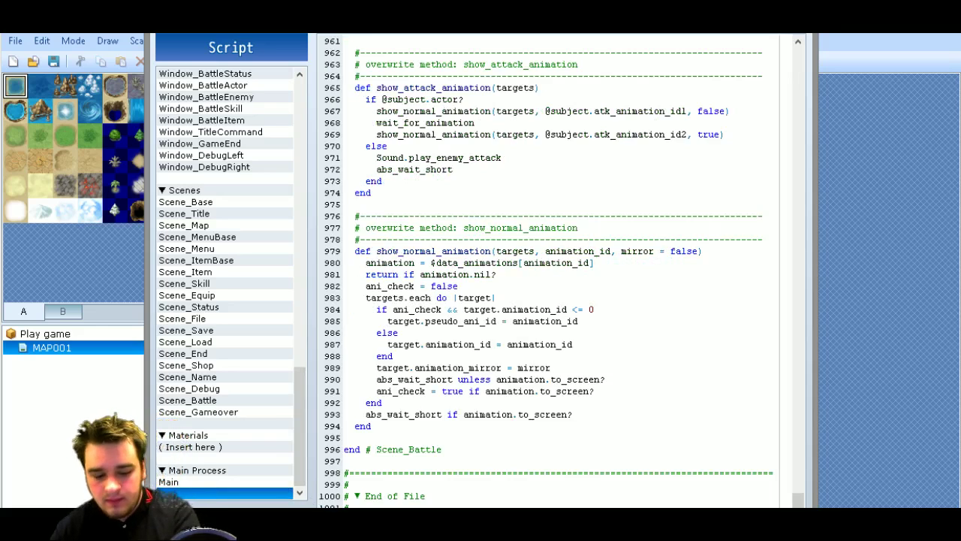
left_click(222, 448)
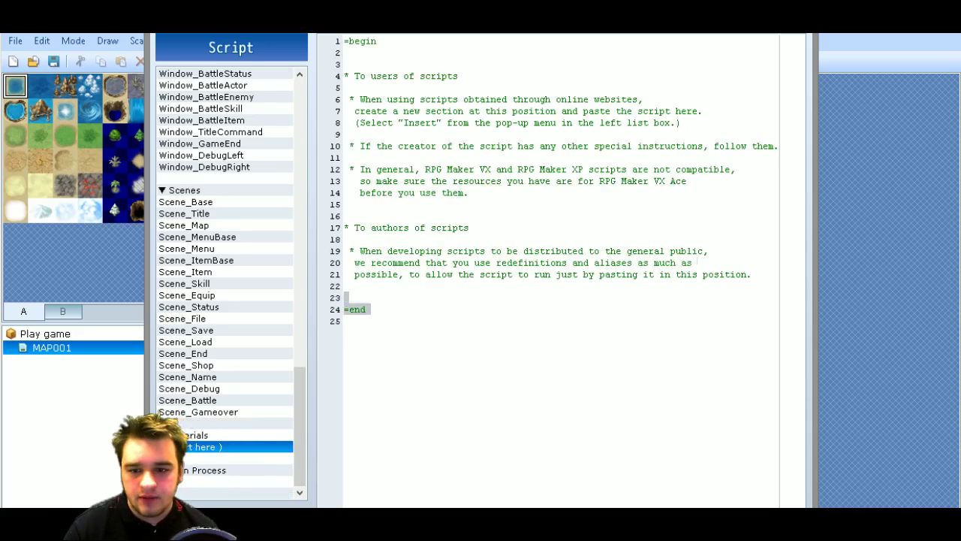
key("ctrl+a")
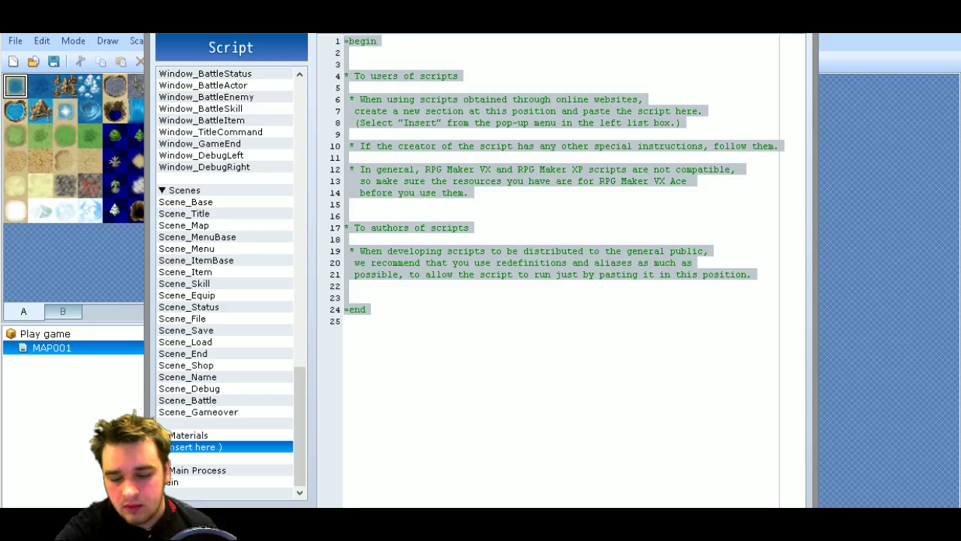
key("ctrl+v")
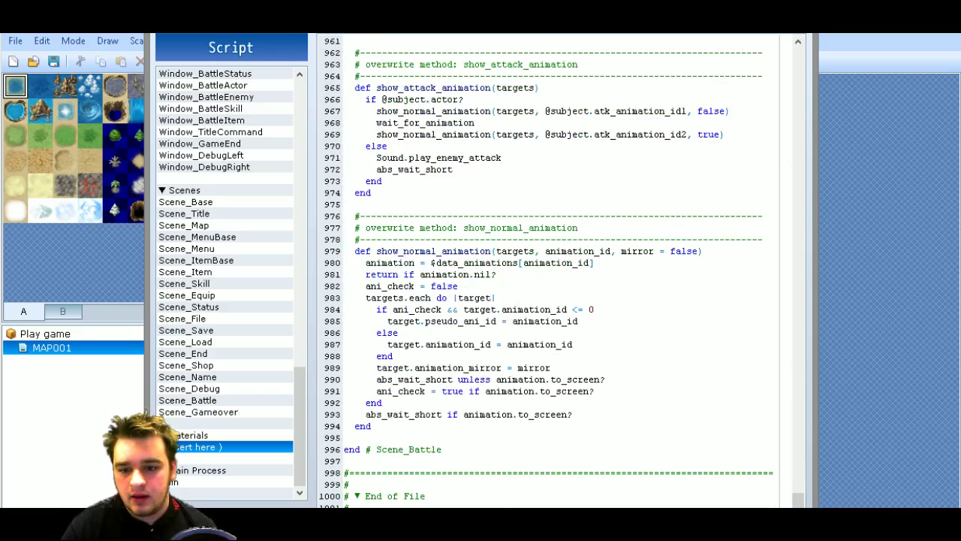
scroll(556, 270, "up", 6)
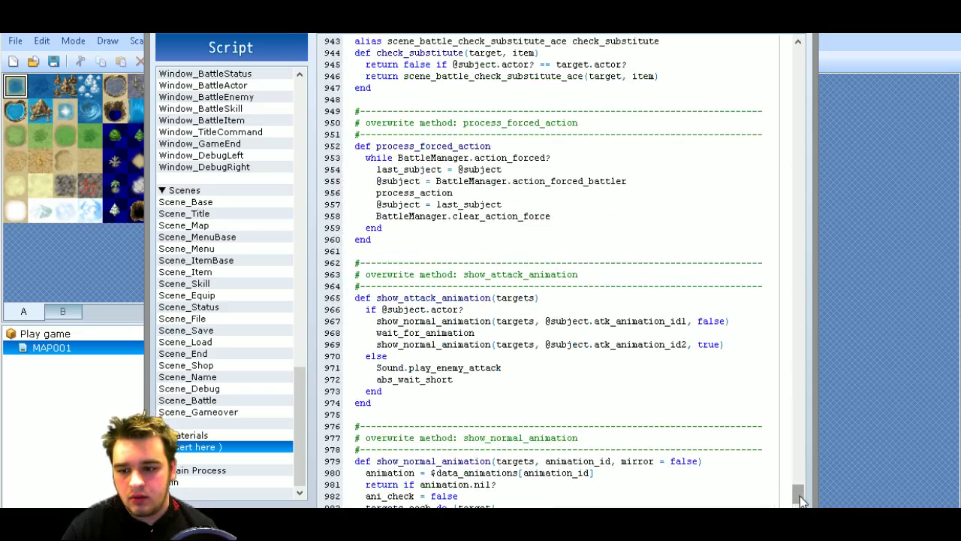
left_click_drag(797, 494, 772, 33)
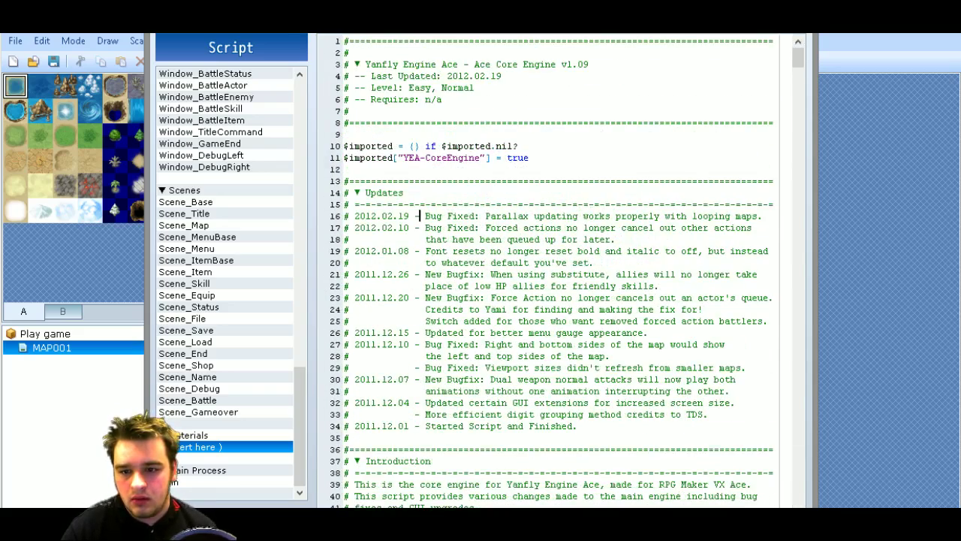
key("ctrl+a")
right_click(451, 230)
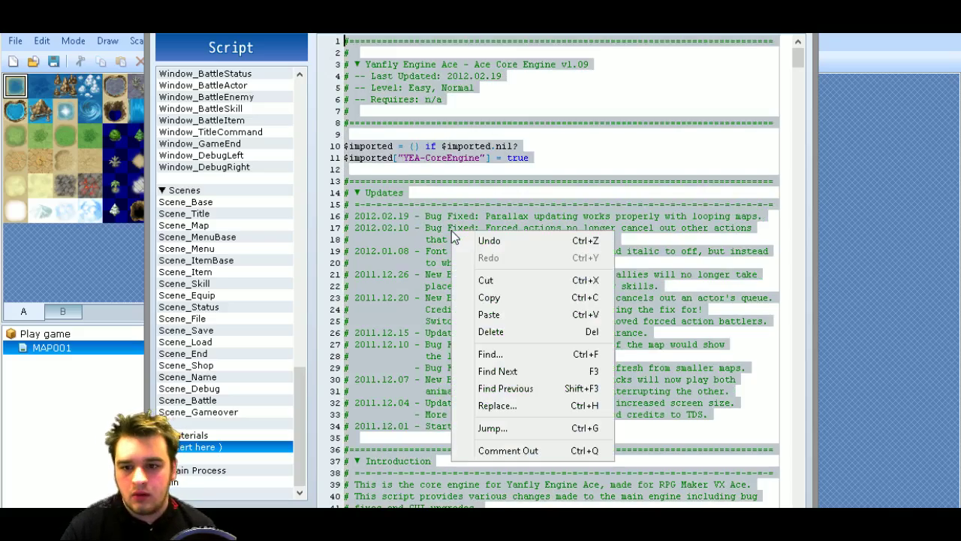
left_click(495, 315)
left_click_drag(797, 498, 756, 47)
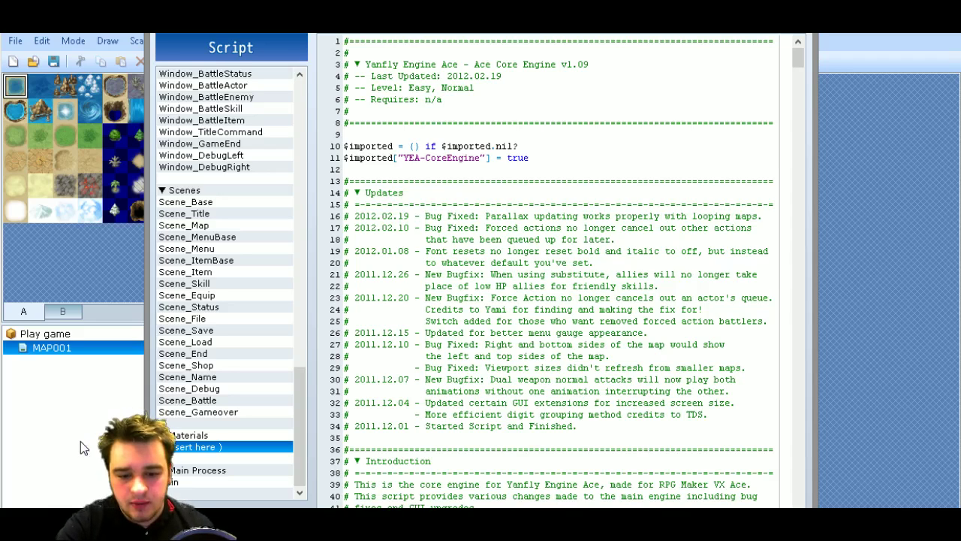
Rename the script to 'Yanfly eng'.
key("BackSpace")
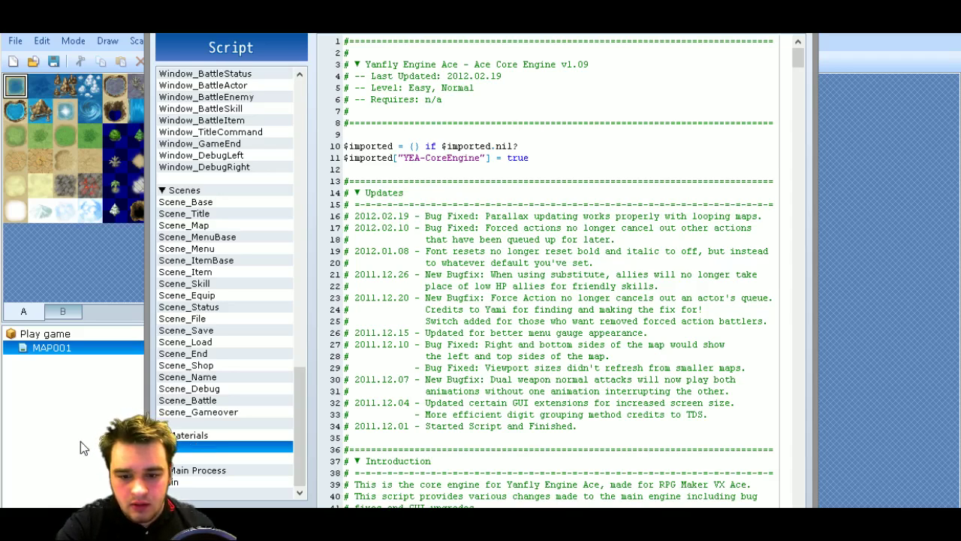
type("Yanfly e")
type("ng")
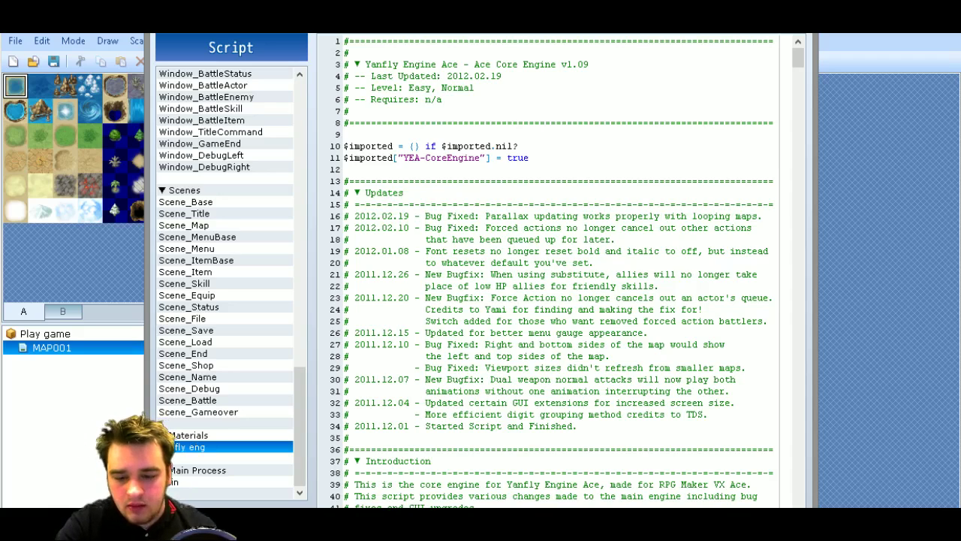
left_click(214, 455)
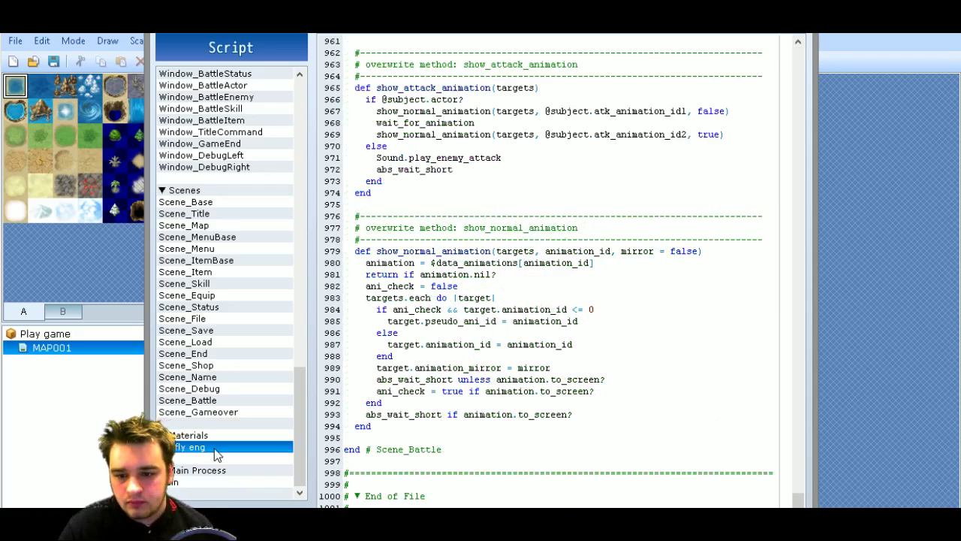
Insert three blank script slots below Yanfly eng.
left_click(245, 459)
right_click(245, 460)
left_click(271, 465)
right_click(232, 457)
left_click(262, 466)
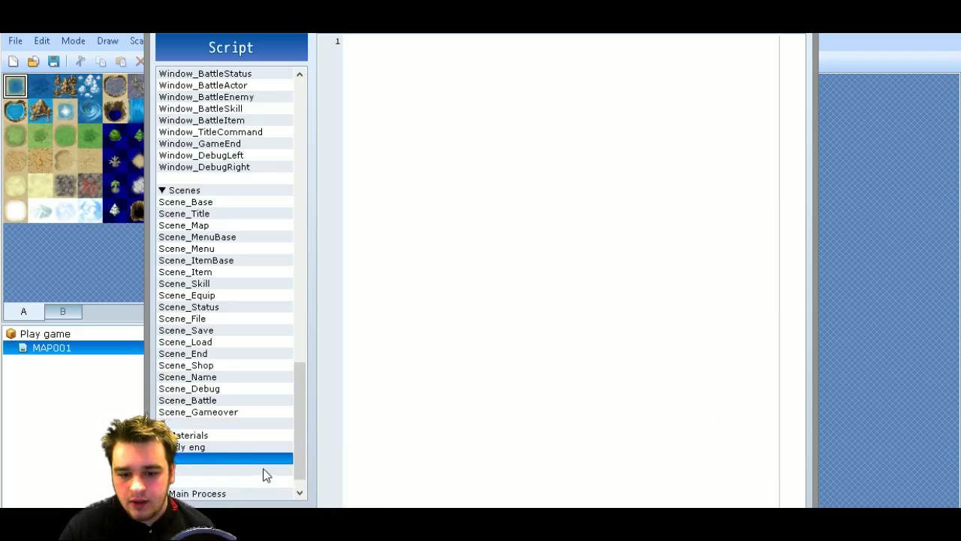
right_click(236, 455)
left_click(278, 464)
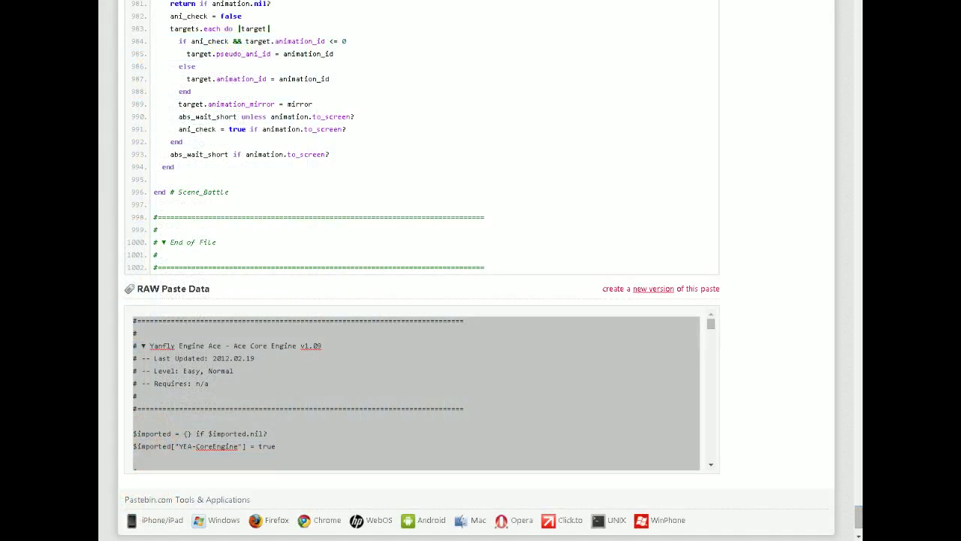
Open the Ace Battle Engine download link from the RMVXA list and copy the raw v1.22 script.
key("alt+Left")
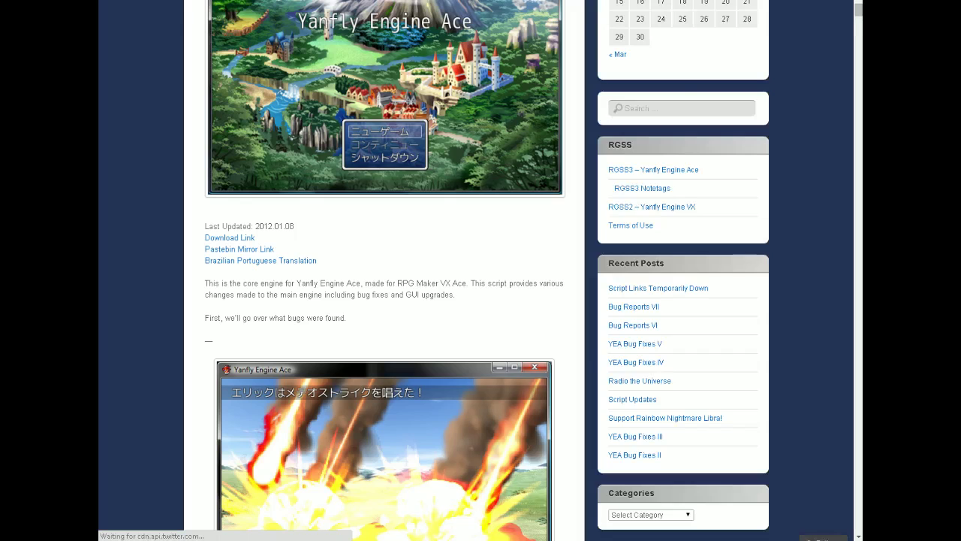
key("alt+Left")
scroll(237, 292, "down", 3)
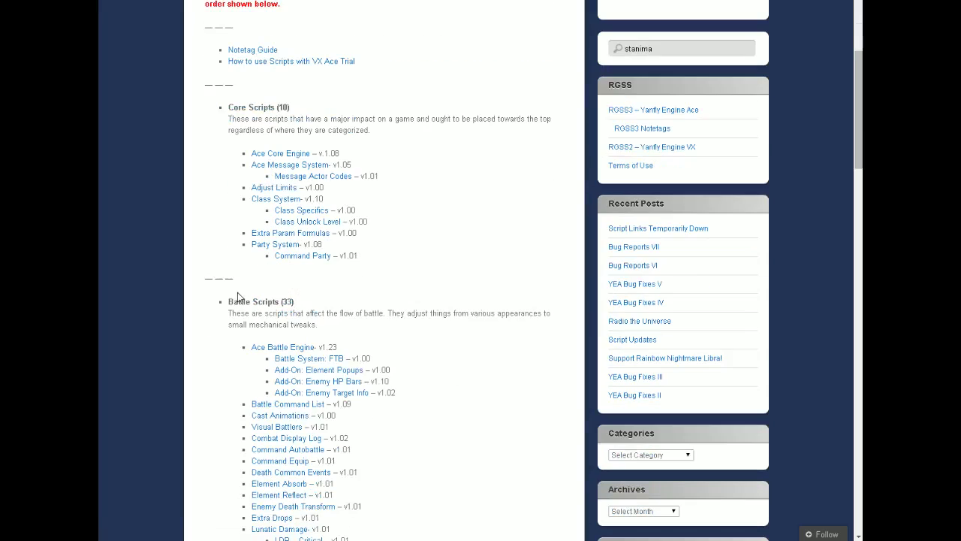
left_click(299, 348)
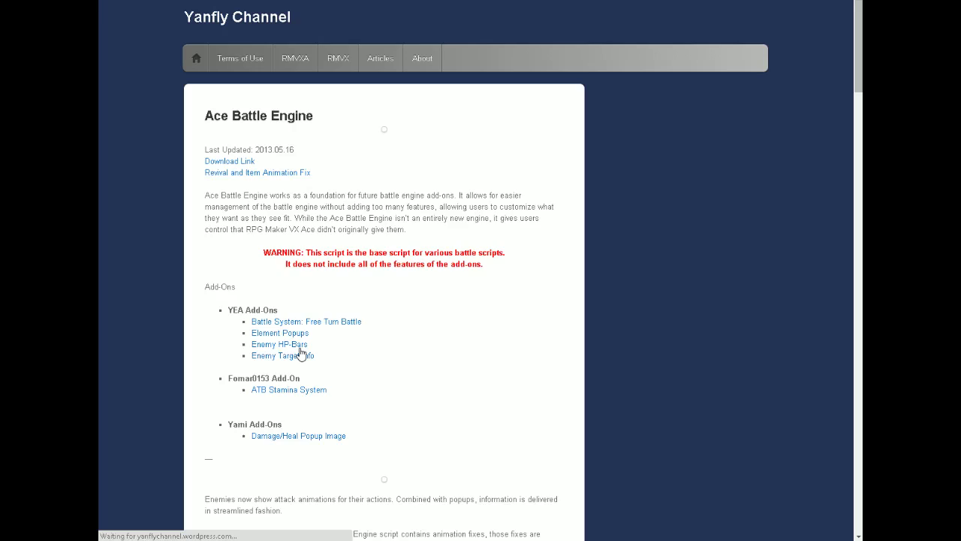
scroll(301, 343, "down", 3)
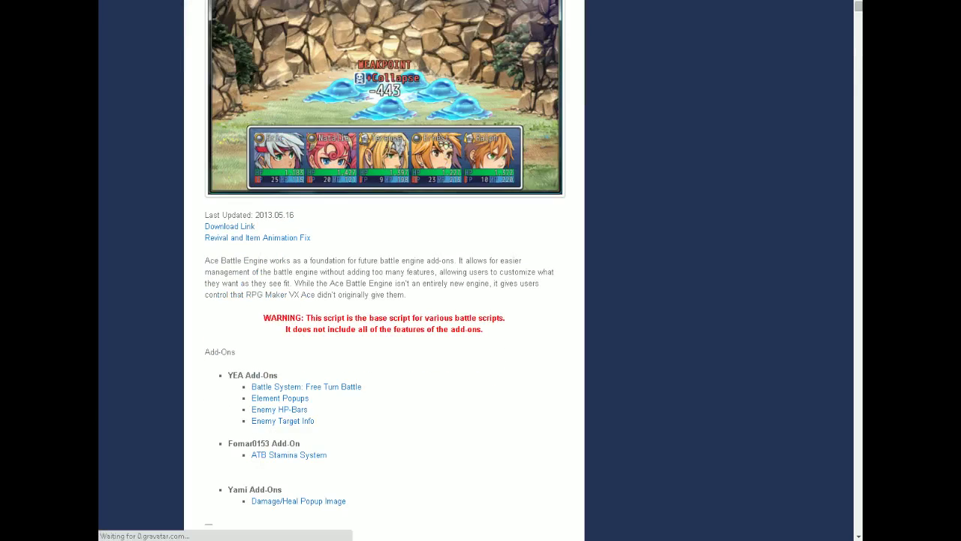
left_click(230, 227)
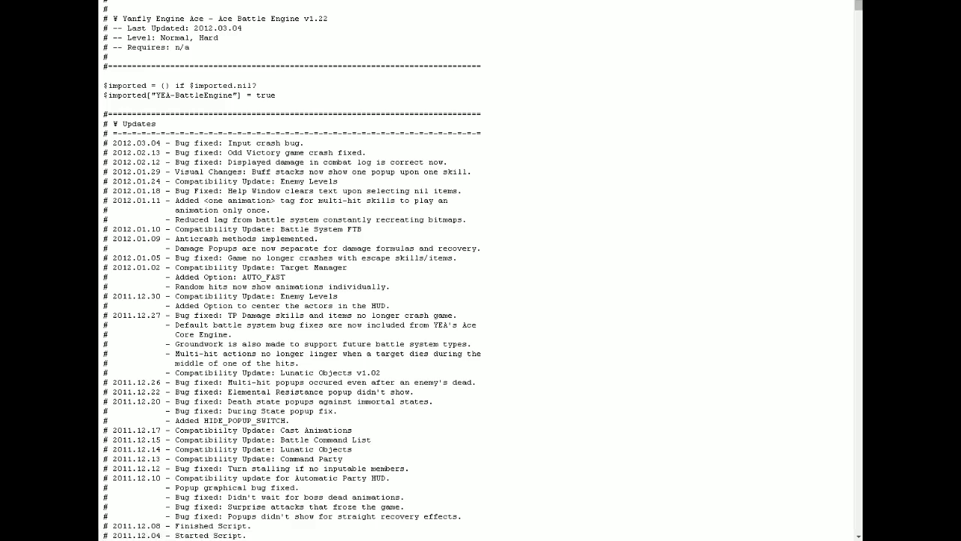
key("ctrl+a")
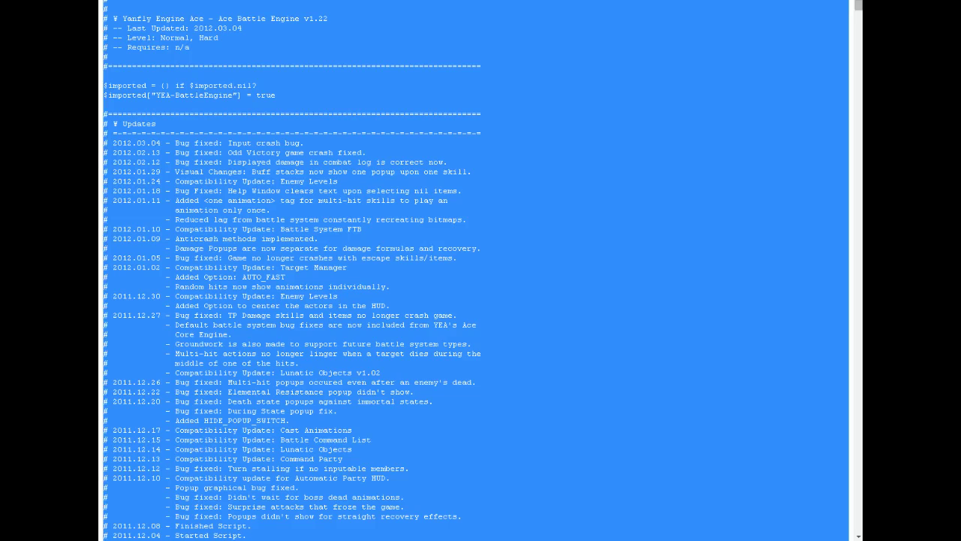
right_click(279, 153)
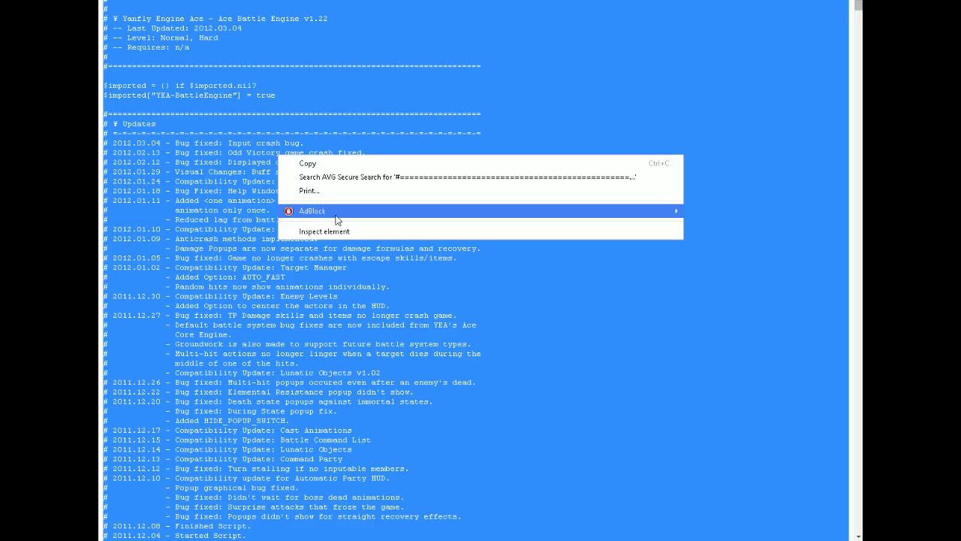
left_click(323, 163)
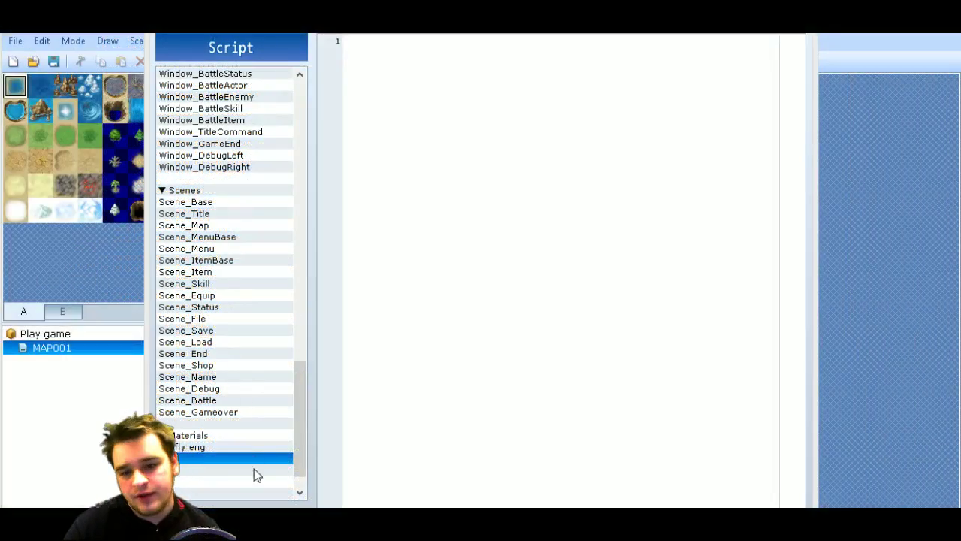
Paste the battle engine code into the blank script and name it 'yanfly battle eng'.
left_click(404, 71)
right_click(404, 72)
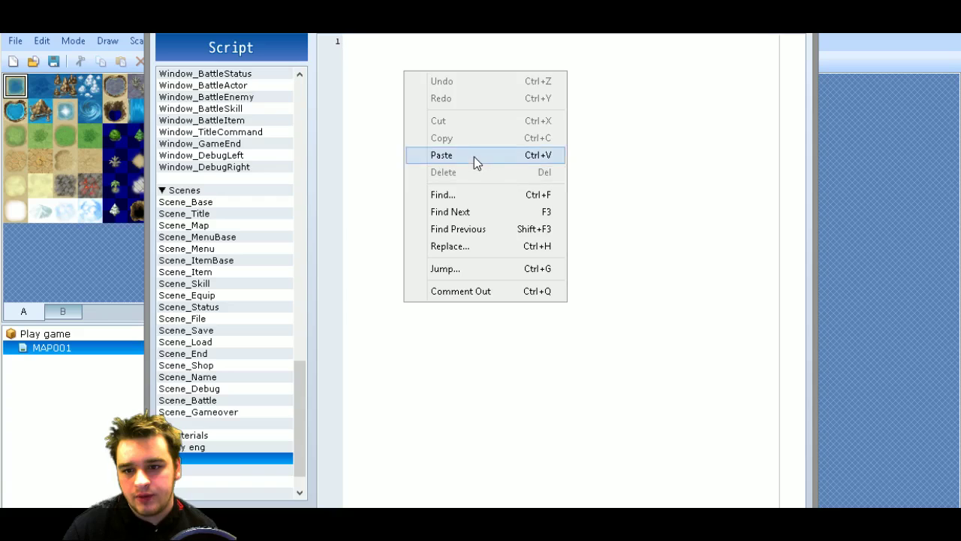
left_click(475, 163)
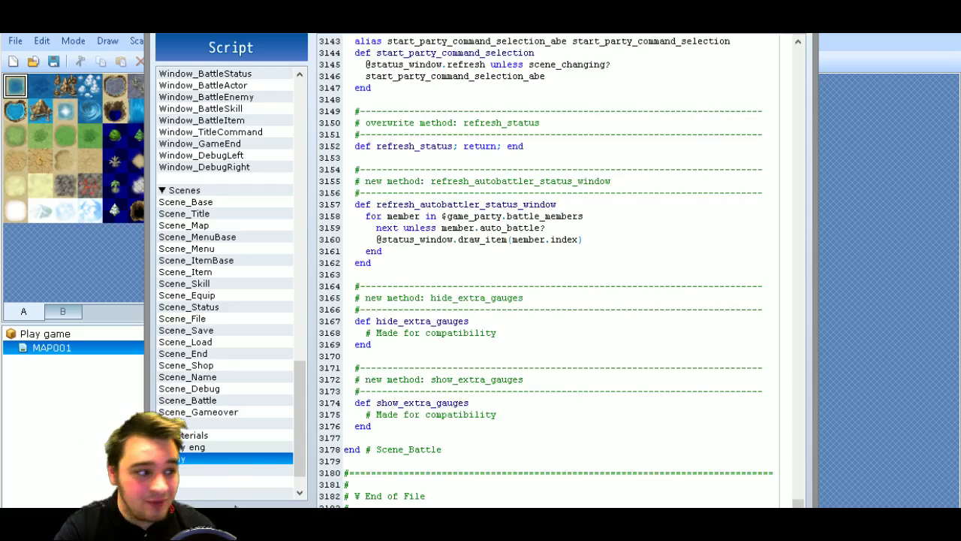
type("battle")
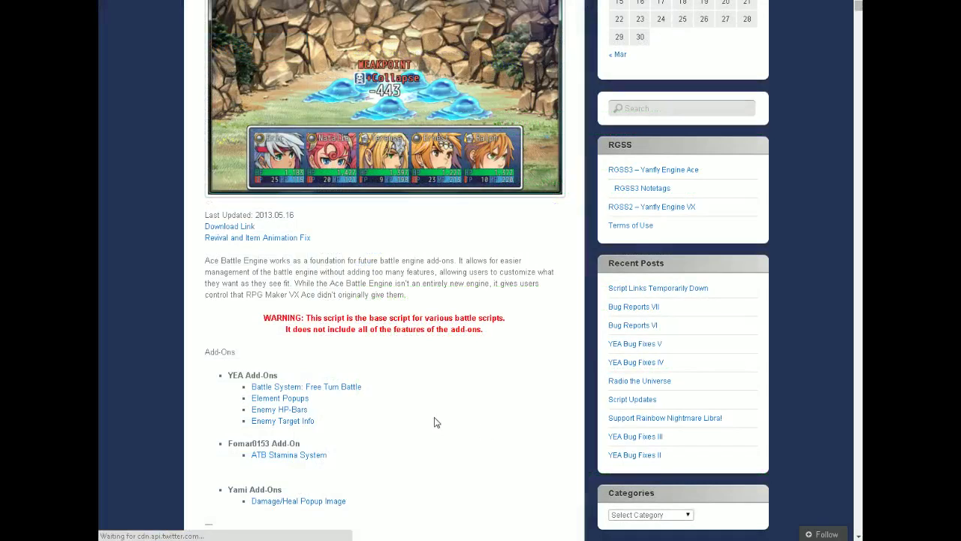
Open Visual Battlers from the script list and copy its entire raw v1.01 script text.
scroll(480, 270, "down", 3)
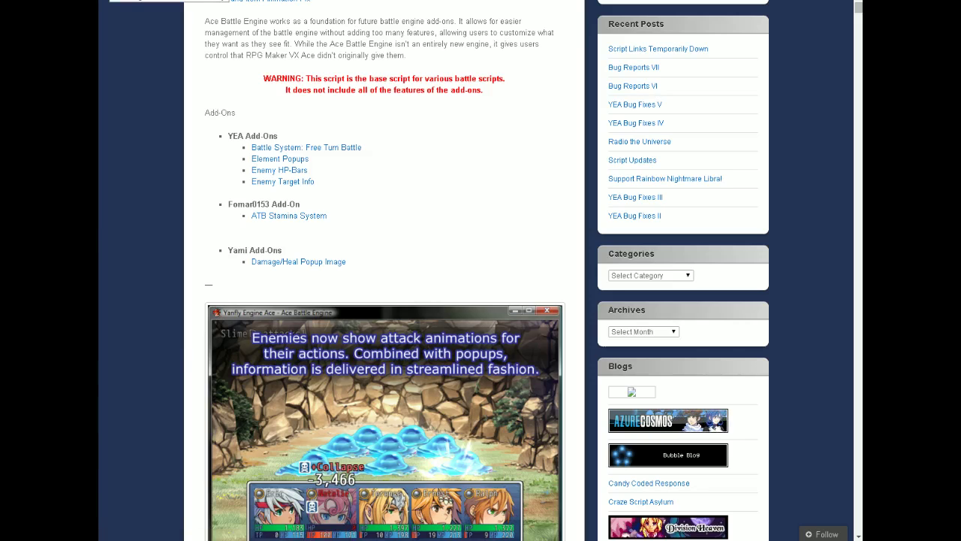
key("alt+Left")
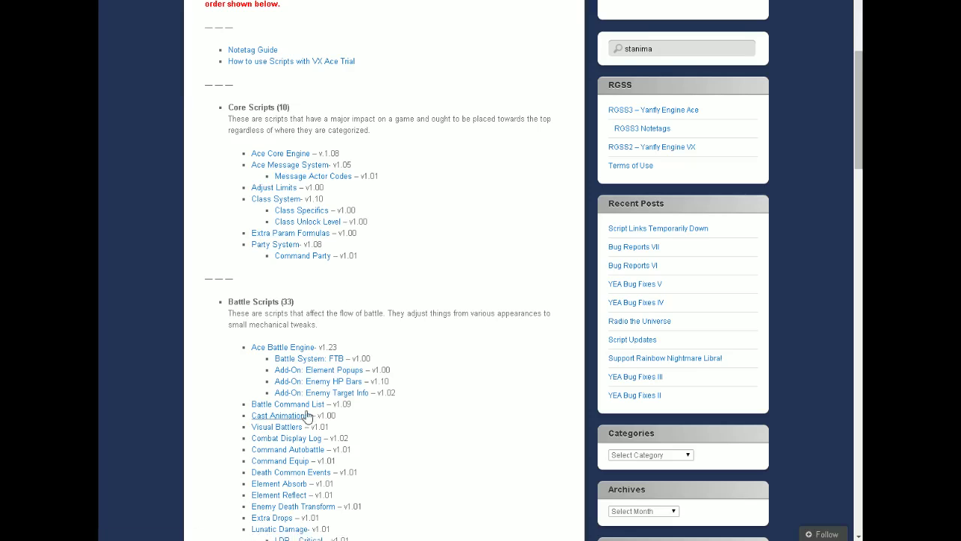
scroll(294, 399, "down", 1)
left_click(283, 369)
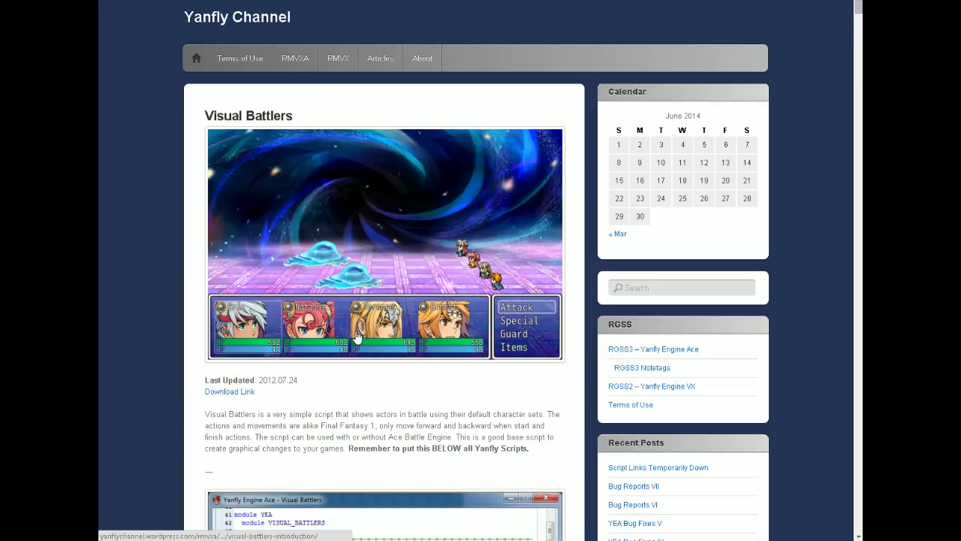
scroll(357, 337, "down", 3)
scroll(368, 319, "down", 3)
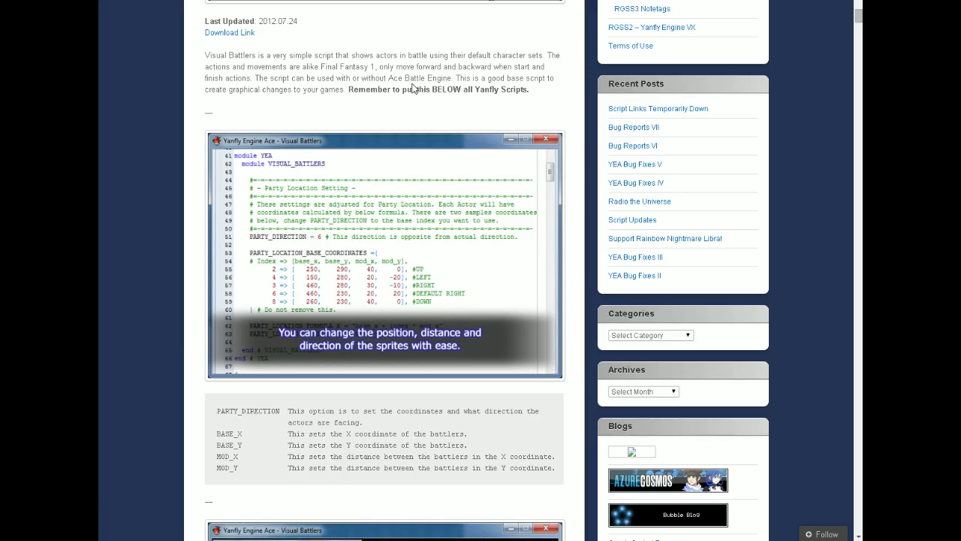
left_click(228, 37)
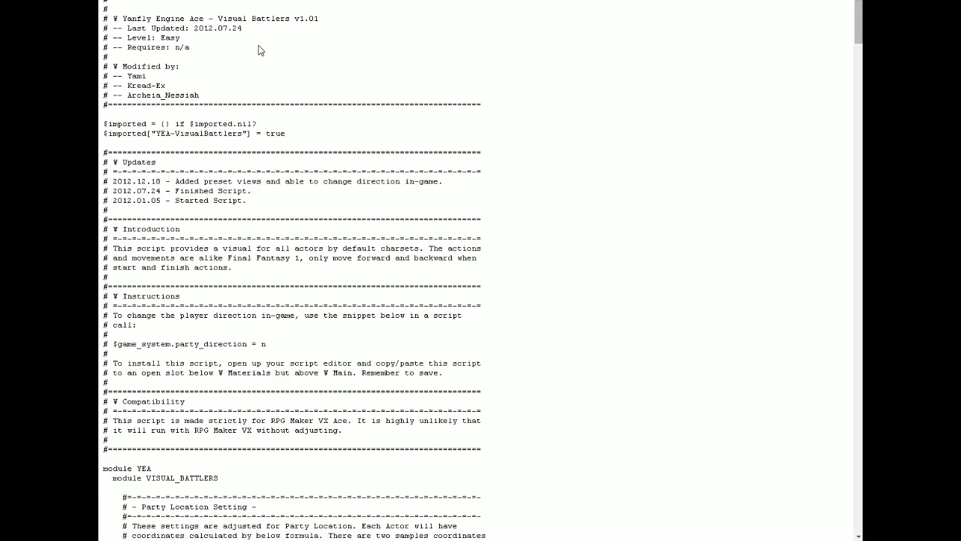
key("ctrl+a")
right_click(272, 133)
left_click(307, 140)
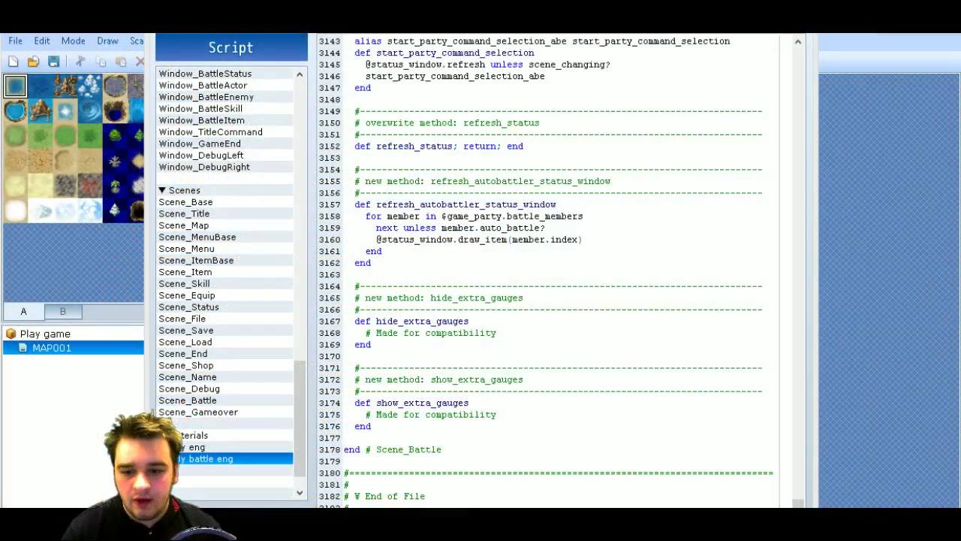
Paste the Visual Battlers code into the empty slot below the battle engine, named 'visual battlers'.
left_click(276, 481)
left_click(234, 470)
right_click(431, 139)
left_click(491, 221)
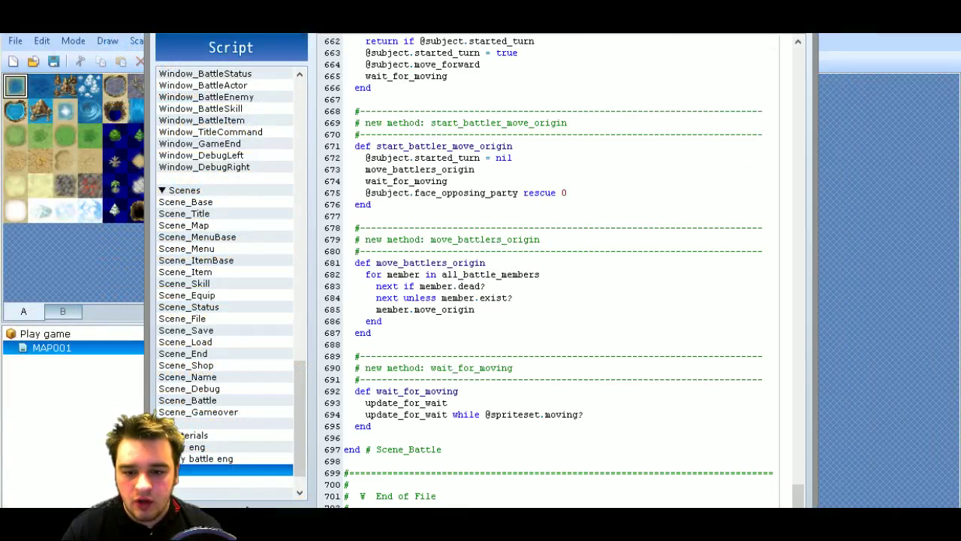
type("visual")
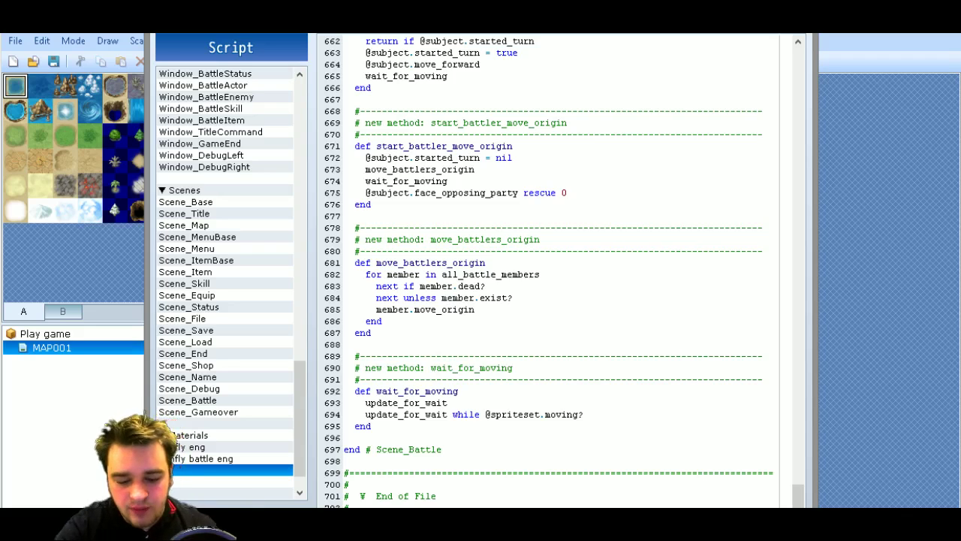
type(" ba")
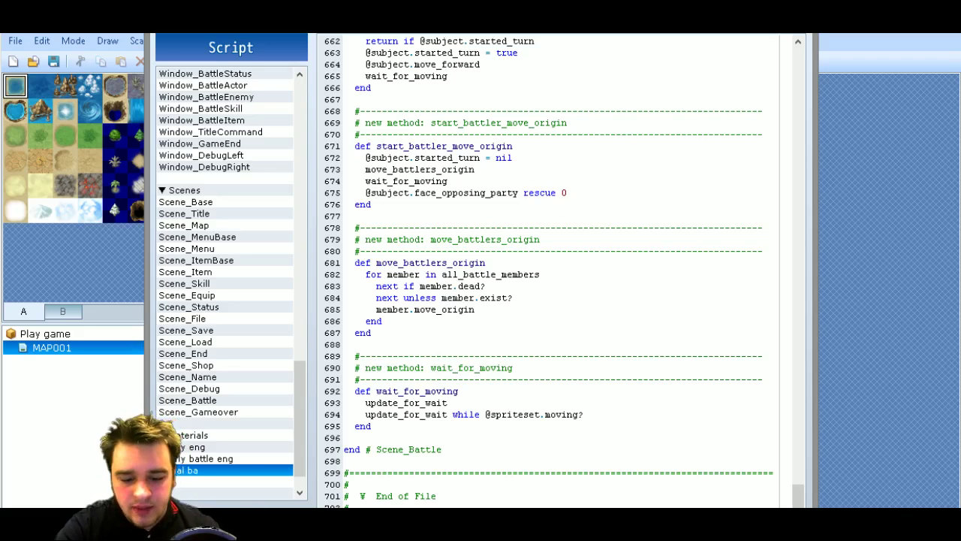
type("tt")
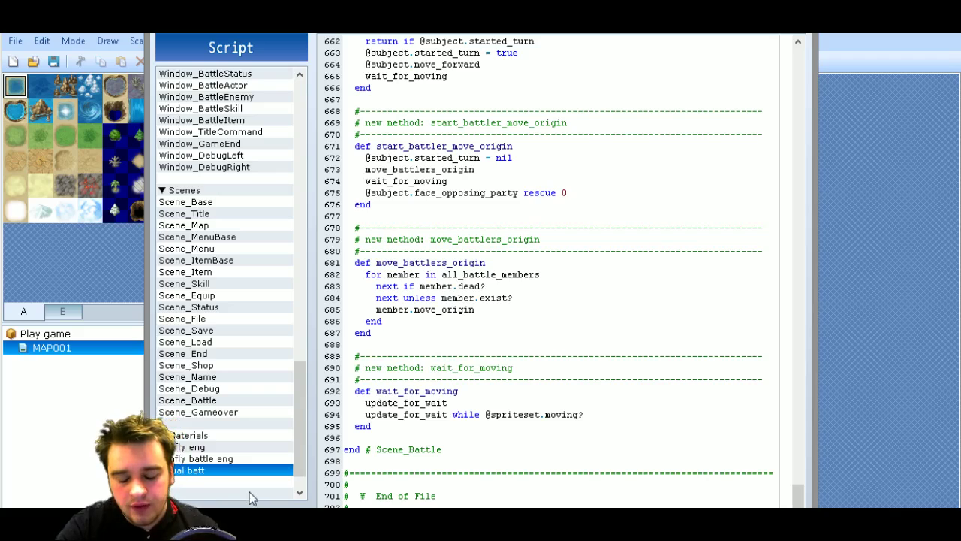
type("lers")
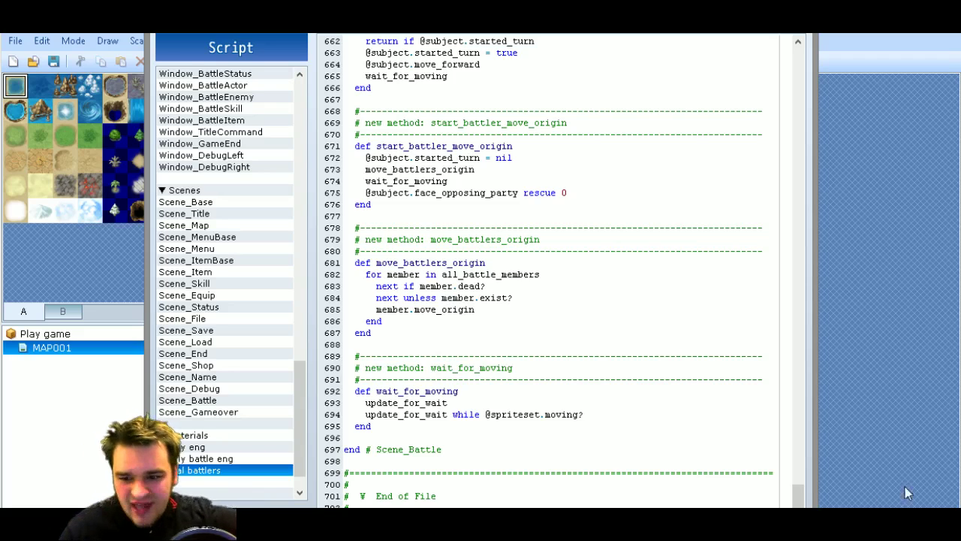
Review the Visual Battlers script settings, then close the Script Editor.
left_click(257, 482)
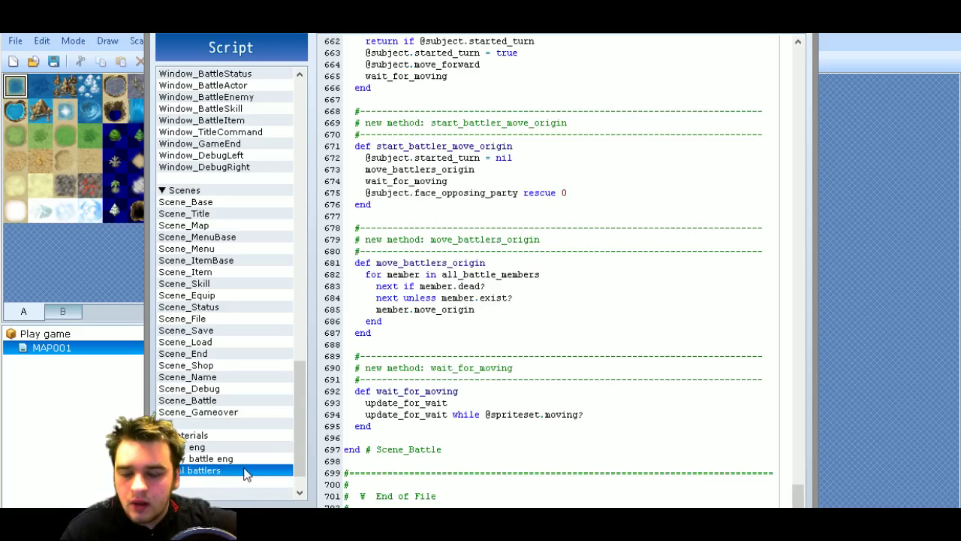
left_click_drag(804, 488, 757, 38)
left_click(570, 297)
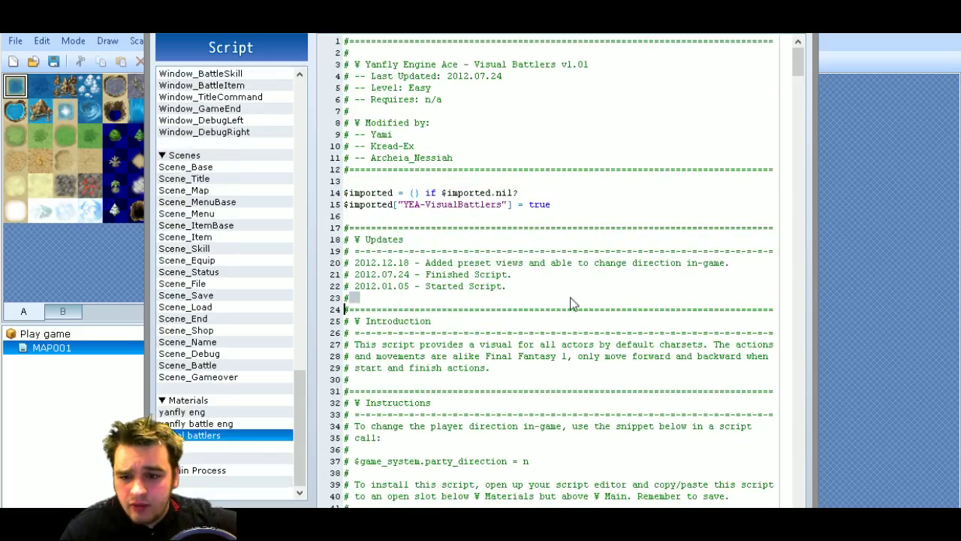
scroll(571, 297, "down", 14)
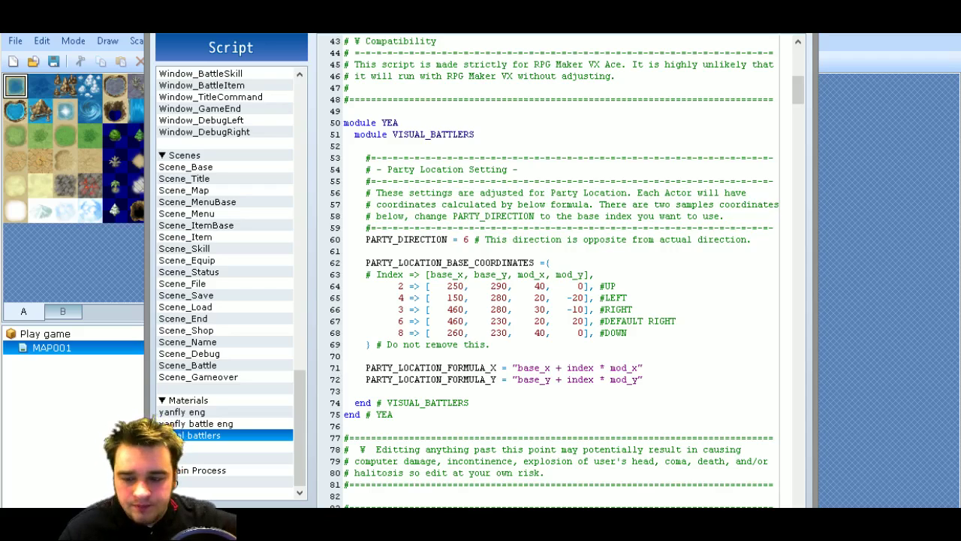
key("Escape")
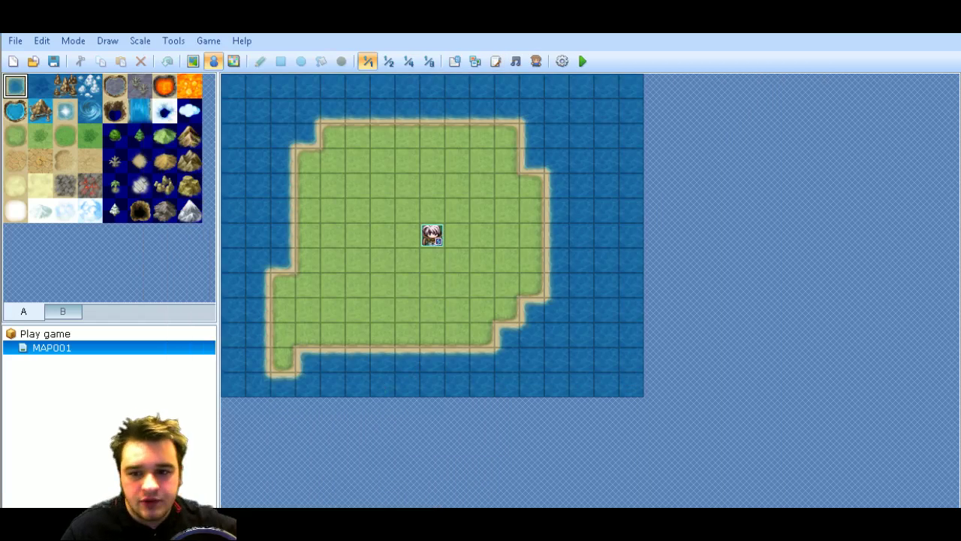
Save the project, then open the Database and go to the Troops tab.
left_click(54, 63)
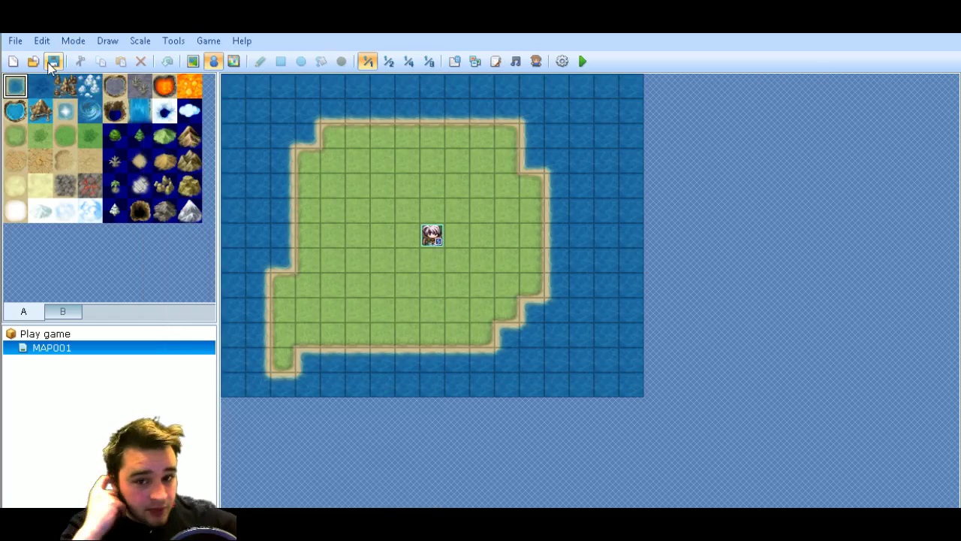
left_click(172, 41)
left_click(182, 55)
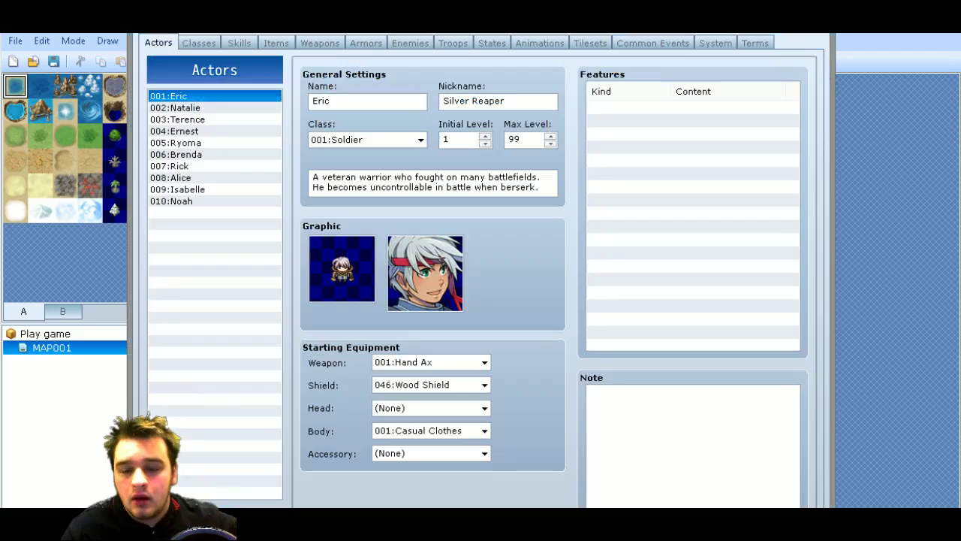
left_click(456, 46)
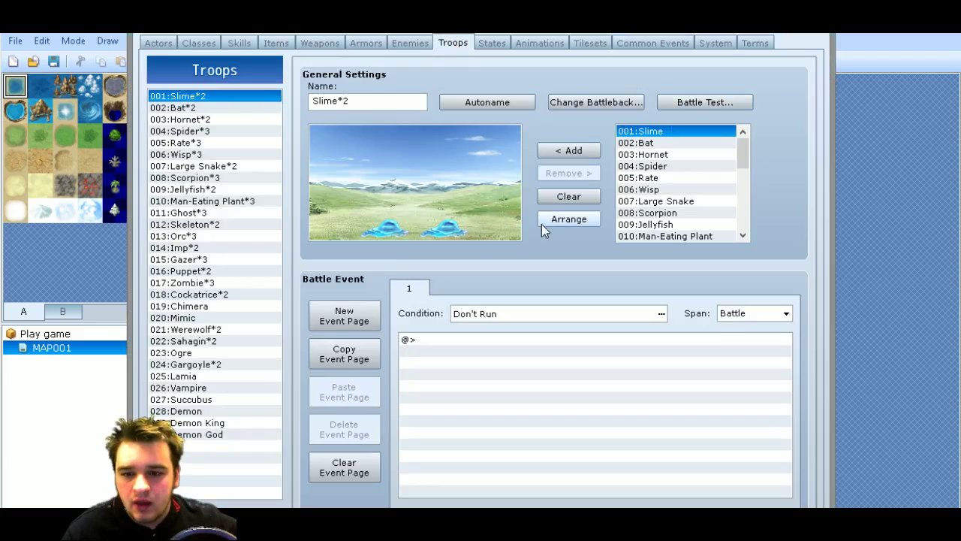
Battle-test Slime*2 with actors in slots 2–4, placing 004:Ernest in slot 4.
left_click(702, 103)
left_click(381, 192)
left_click(446, 226)
left_click(399, 272)
left_click(419, 191)
left_click(406, 226)
left_click(396, 311)
left_click(466, 193)
left_click(408, 226)
left_click(406, 292)
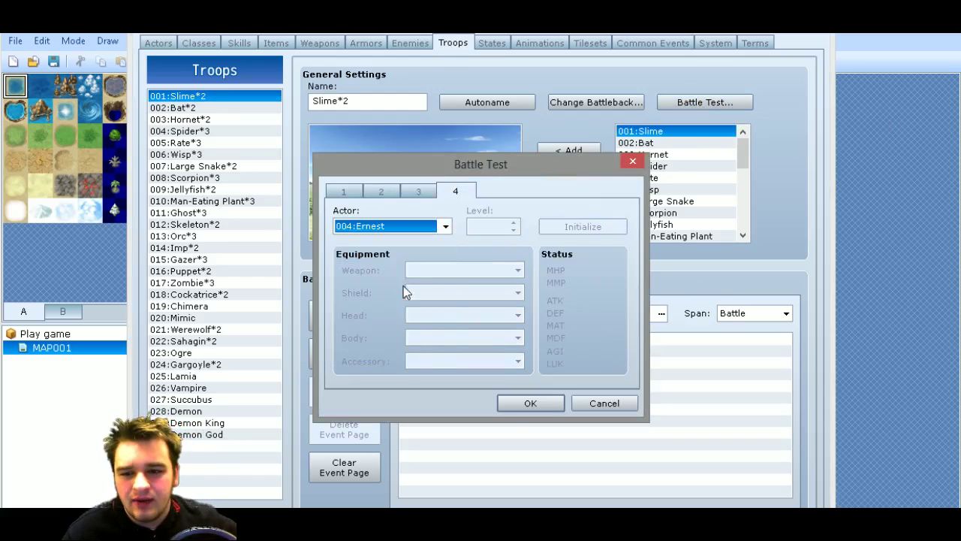
left_click(532, 404)
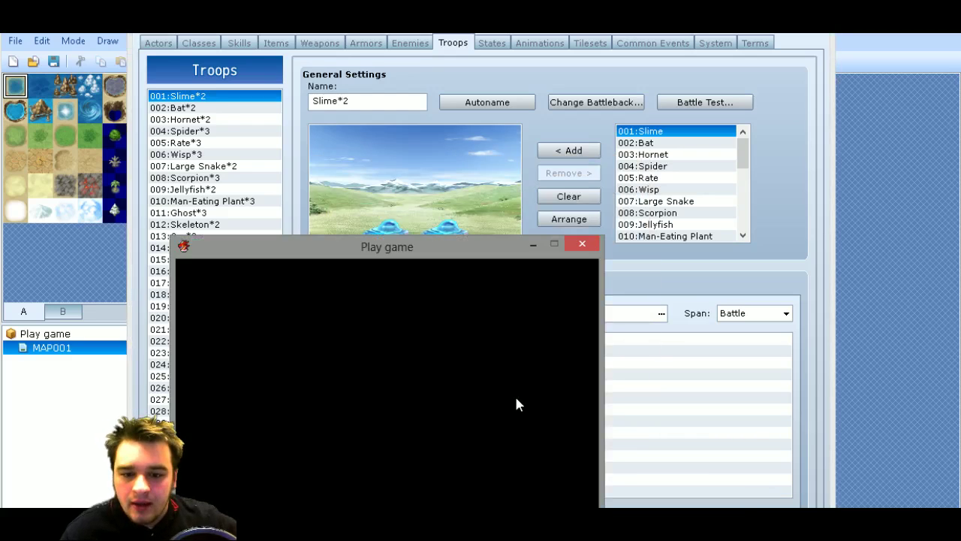
Defeat the two slimes with Attack orders, then close the finished test game window.
left_click_drag(352, 249, 430, 155)
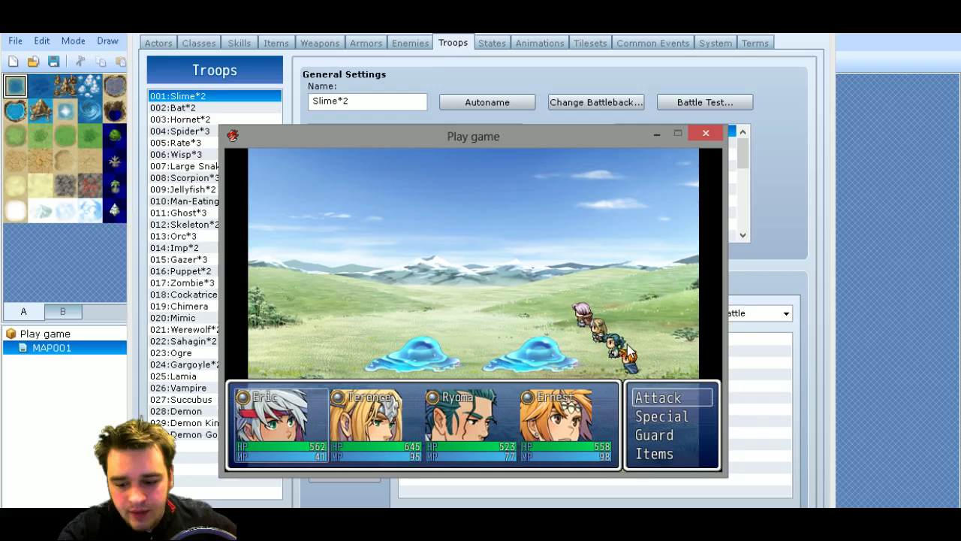
key("Return")
key("Return")
key("Return")
key("Return")
key("Return")
key("Return")
key("Return")
key("Return")
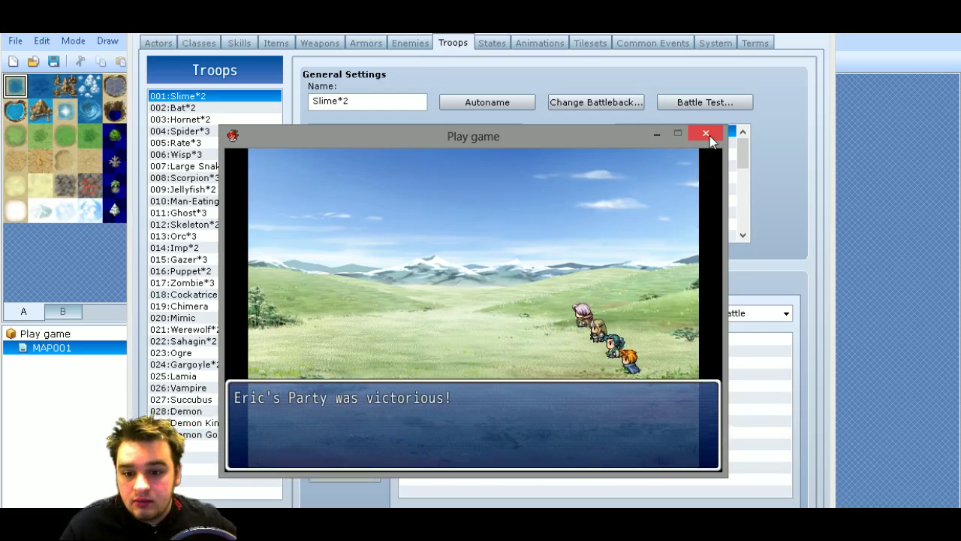
left_click(709, 138)
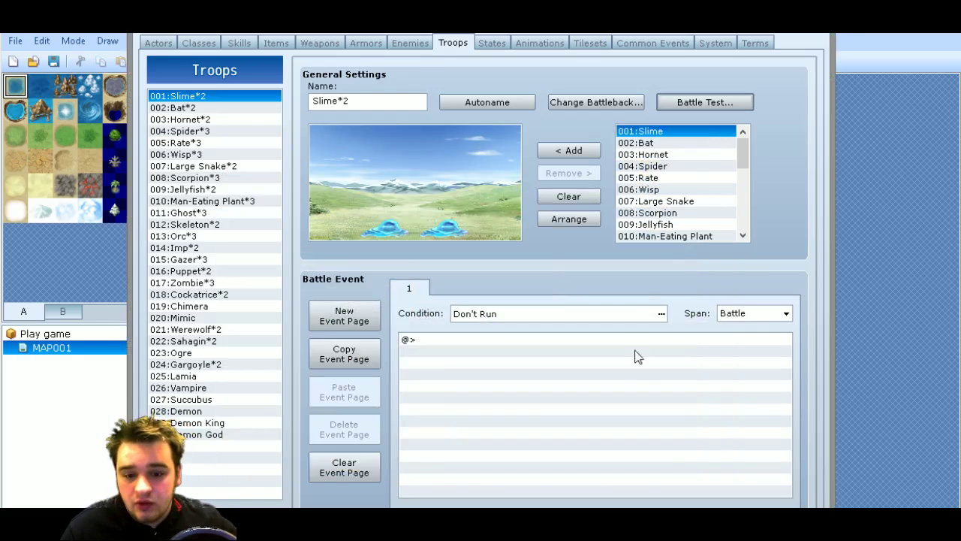
Move both slimes to new spots in the Slime*2 troop and rerun the battle test.
left_click_drag(392, 226, 362, 228)
left_click_drag(455, 223, 353, 234)
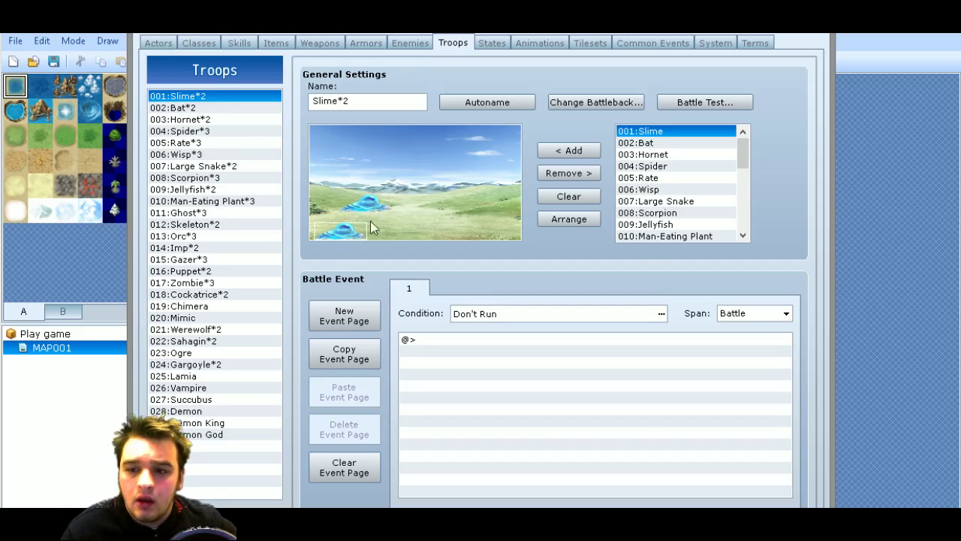
left_click(686, 106)
left_click(545, 399)
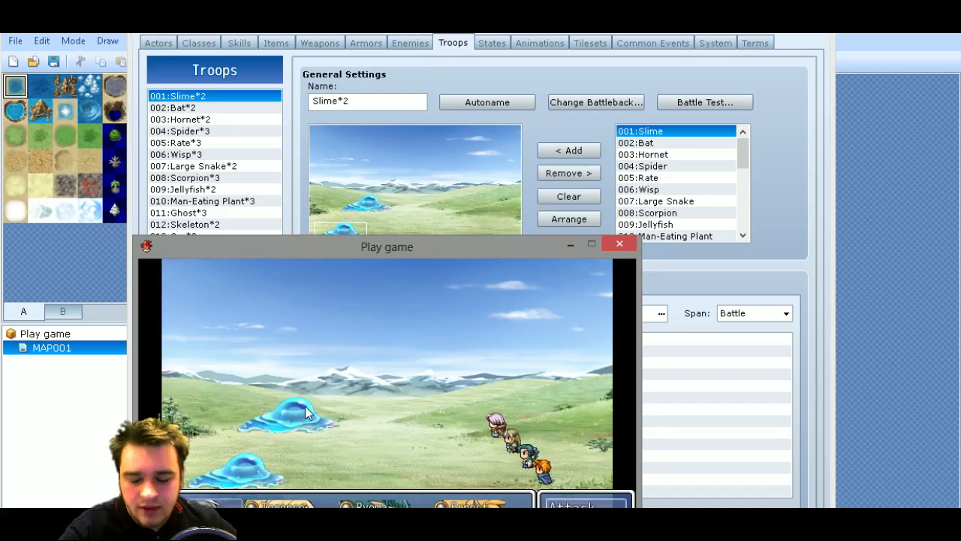
Attack Slime A, close the test game window, then exit the Database.
key("Return")
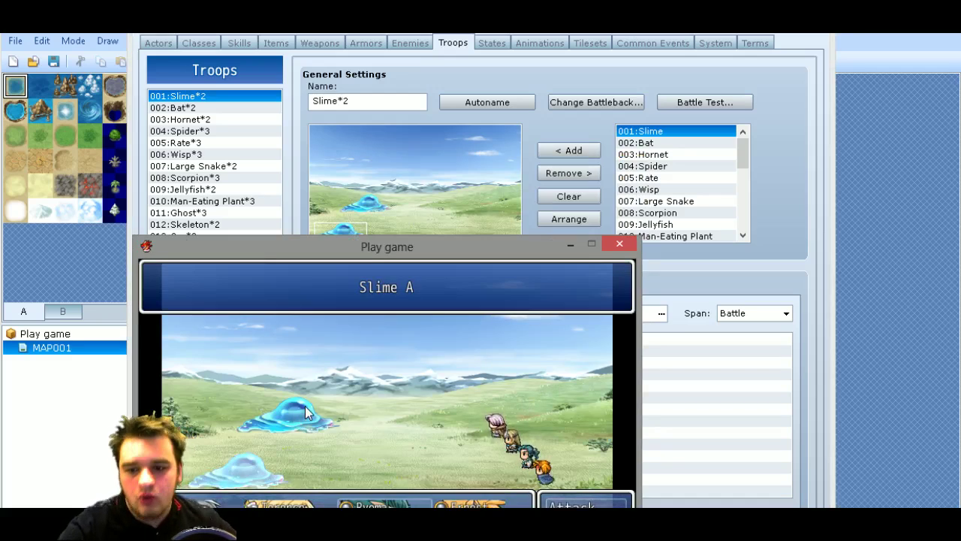
key("Return")
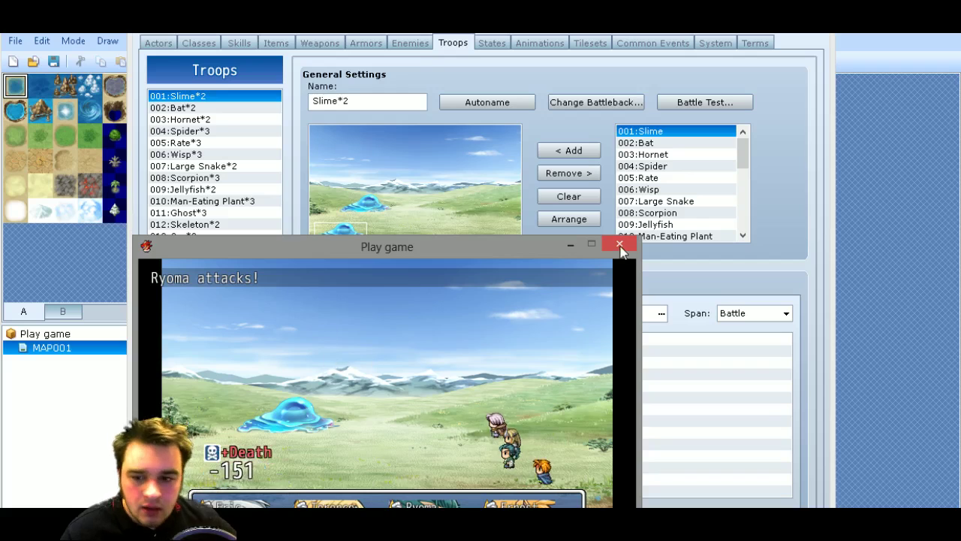
left_click(621, 245)
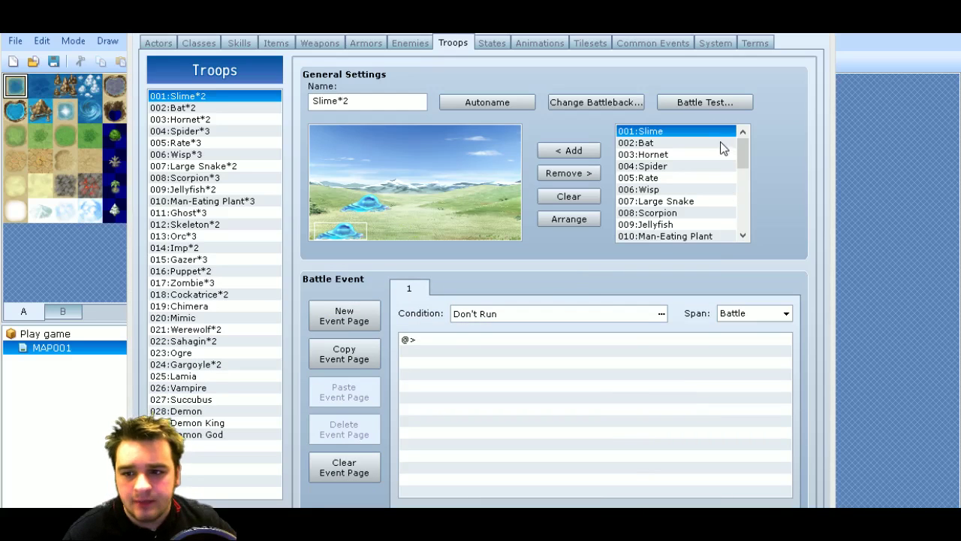
key("Escape")
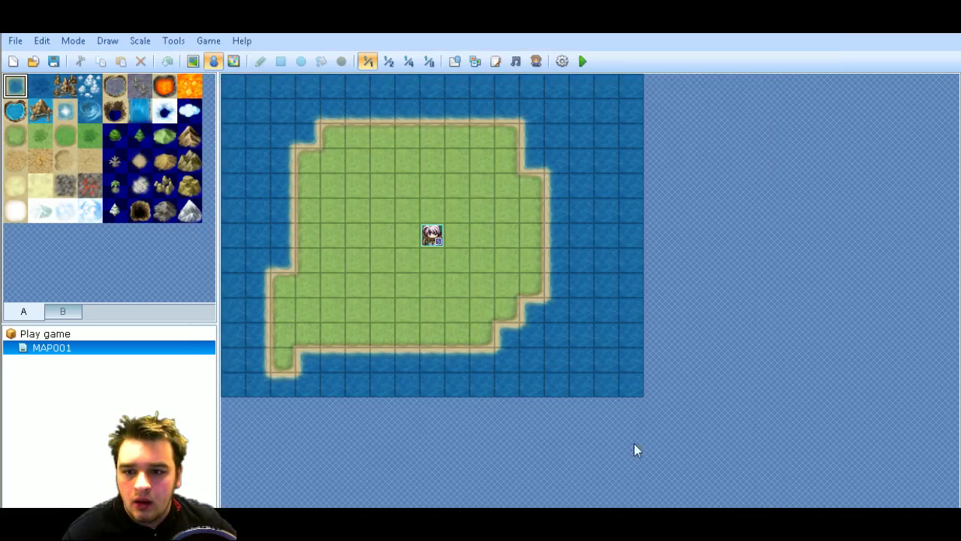
Open the Script Editor and scroll through the start of the visual battlers script.
left_click(495, 61)
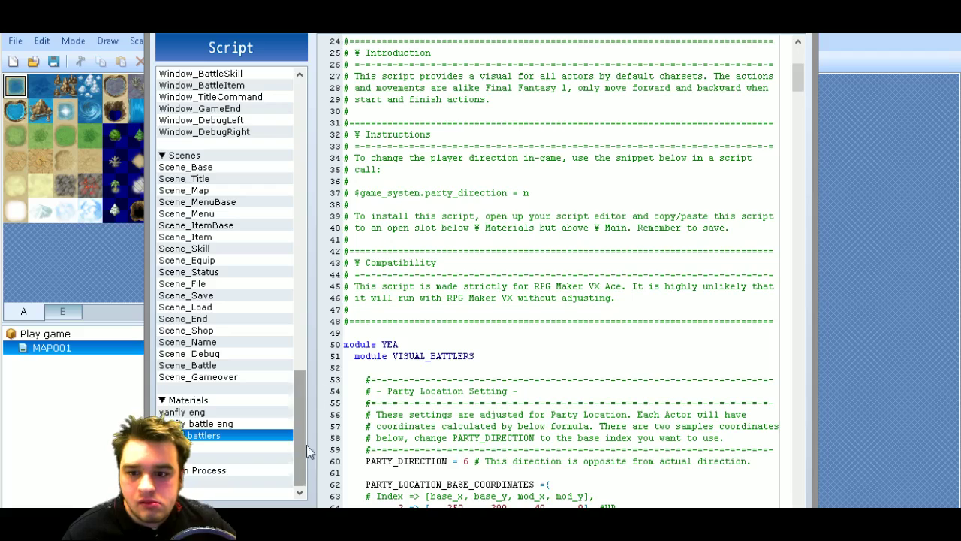
scroll(560, 270, "down", 3)
scroll(568, 272, "down", 4)
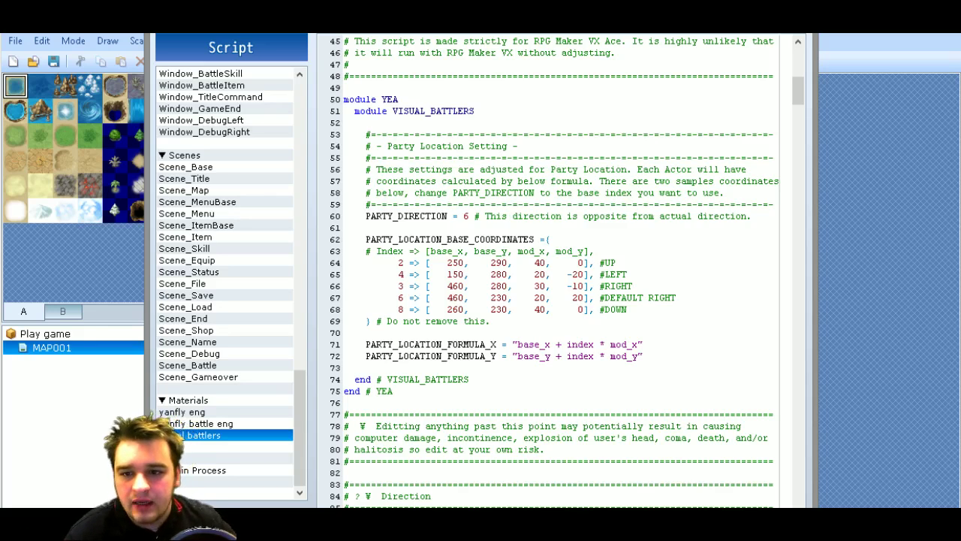
scroll(568, 273, "up", 8)
scroll(567, 272, "down", 6)
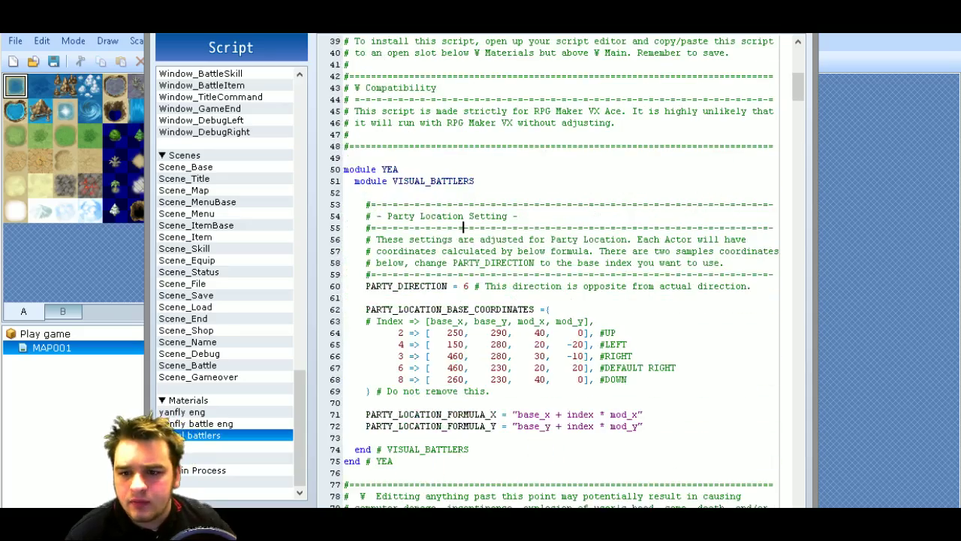
scroll(560, 270, "down", 4)
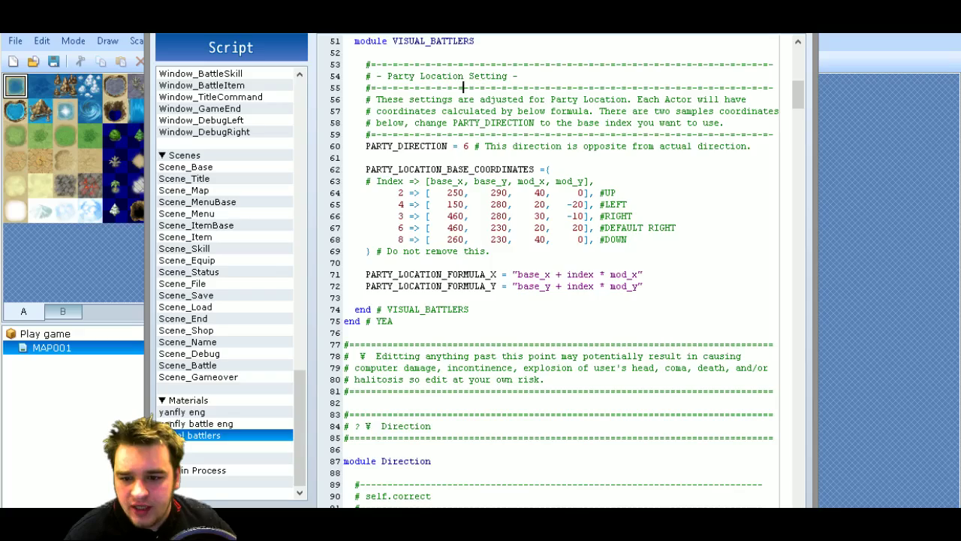
scroll(559, 271, "down", 4)
scroll(559, 270, "down", 9)
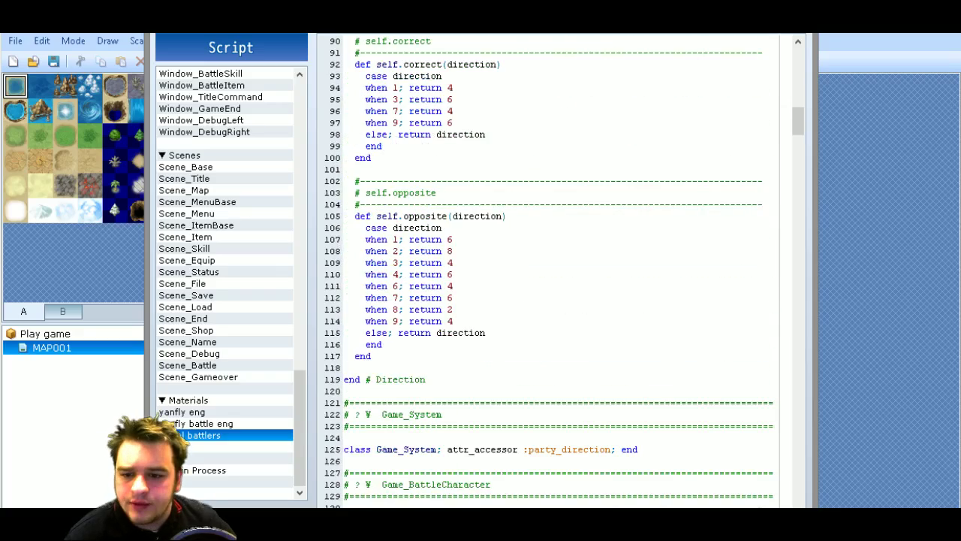
scroll(559, 270, "down", 10)
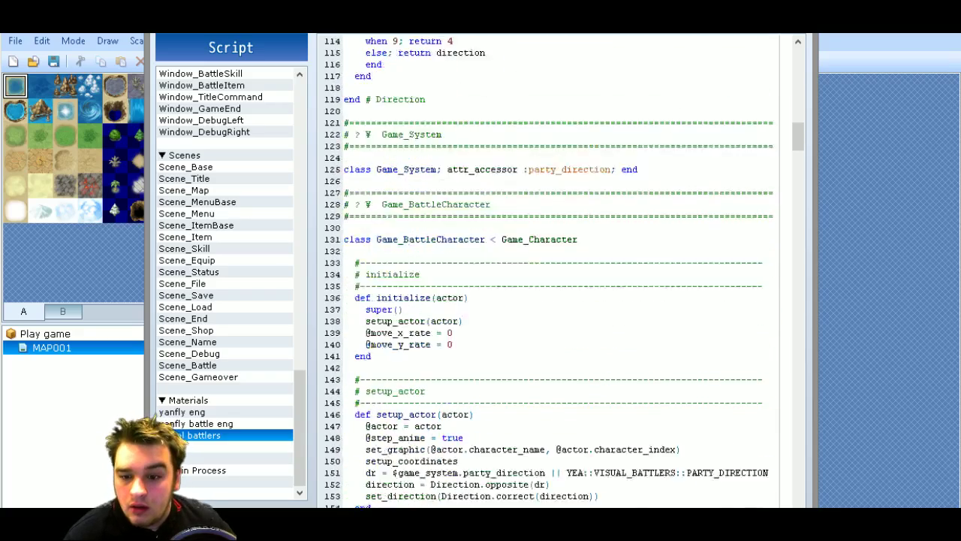
scroll(559, 271, "down", 6)
scroll(559, 270, "down", 5)
scroll(560, 270, "up", 20)
scroll(559, 270, "up", 9)
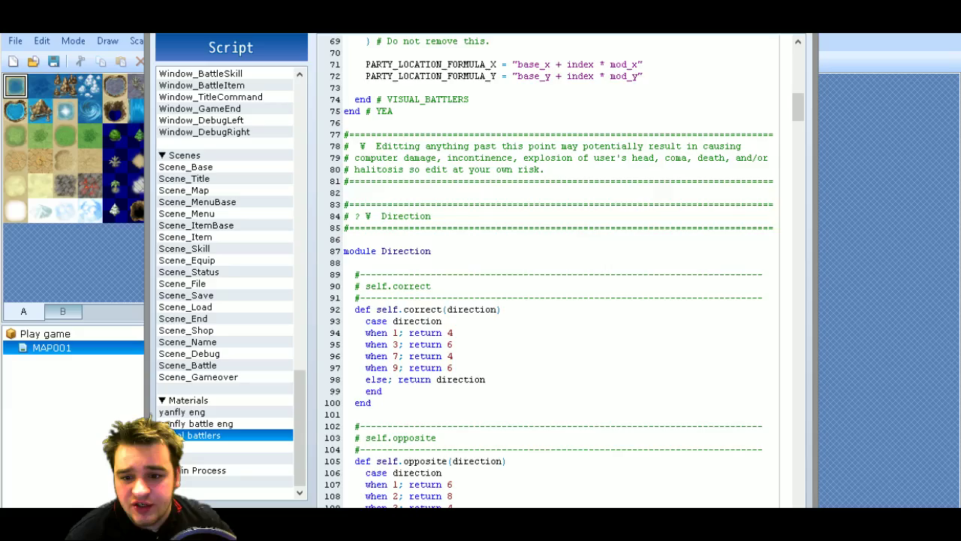
scroll(464, 87, "up", 2)
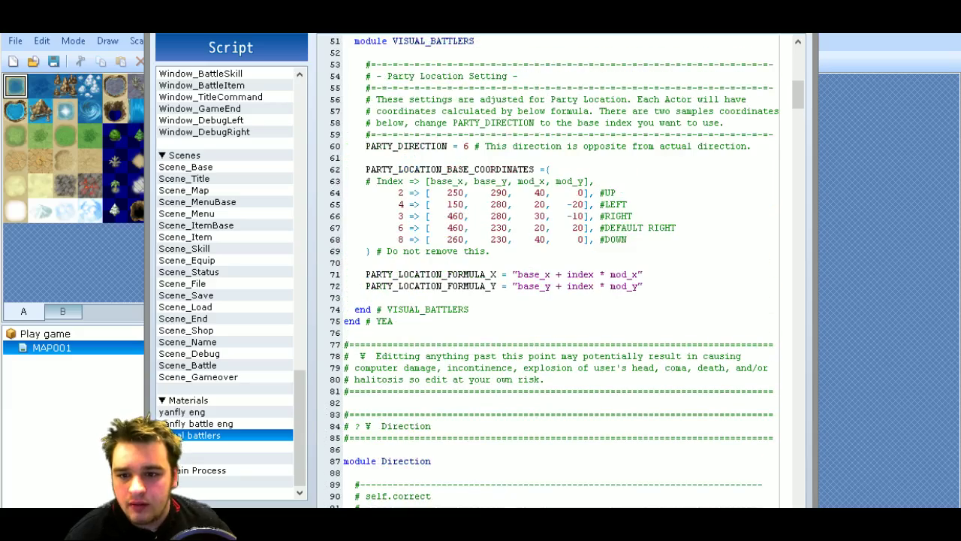
scroll(463, 87, "up", 17)
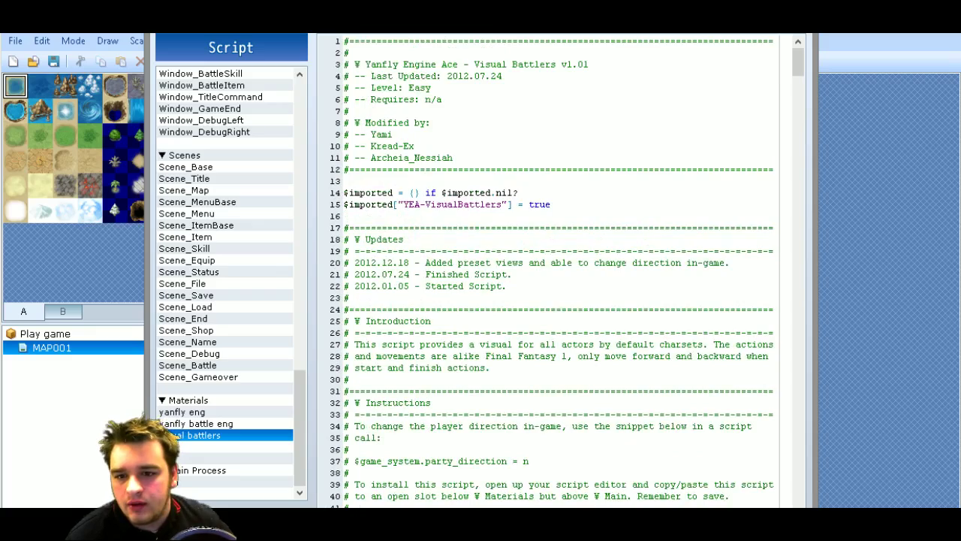
Read further down through the remaining visual battlers code.
scroll(559, 270, "down", 20)
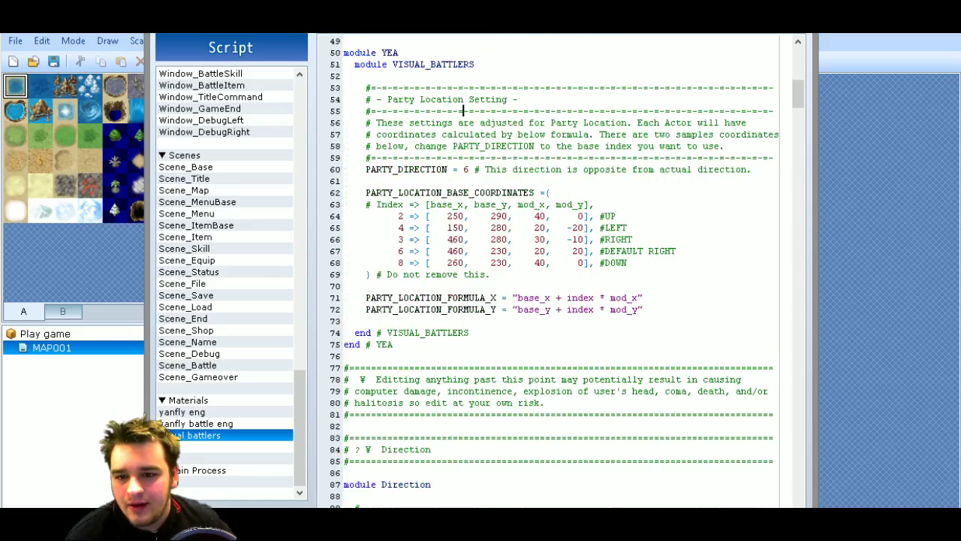
scroll(553, 272, "down", 16)
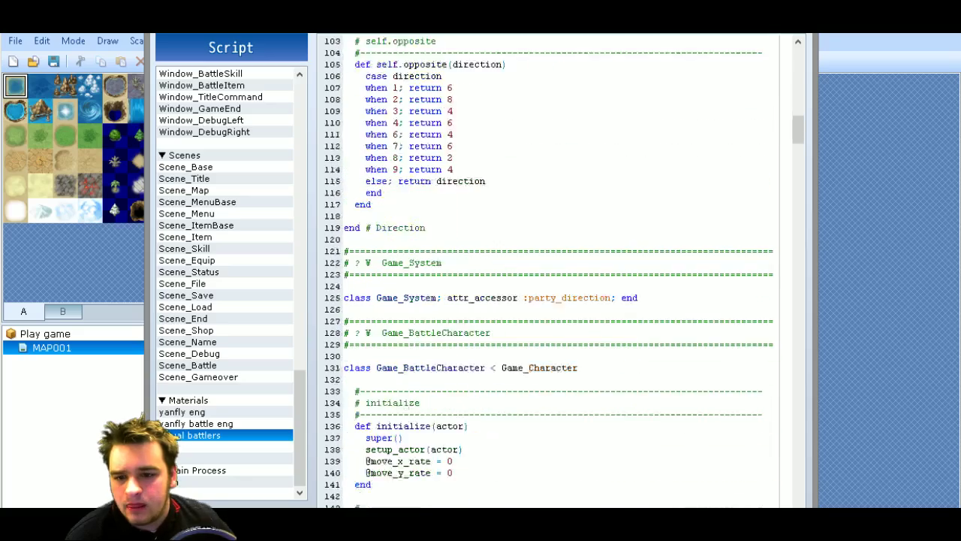
scroll(559, 272, "down", 20)
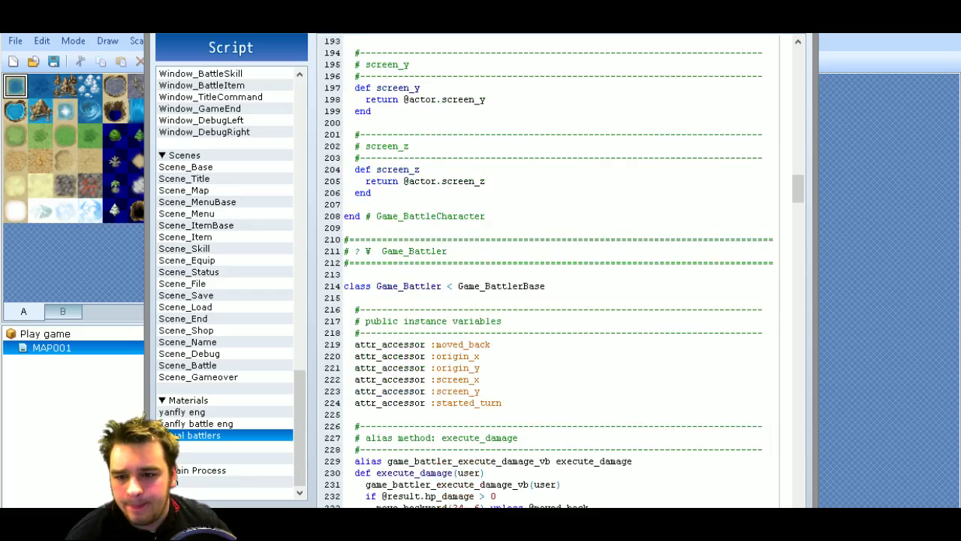
scroll(559, 270, "down", 4)
scroll(560, 270, "down", 5)
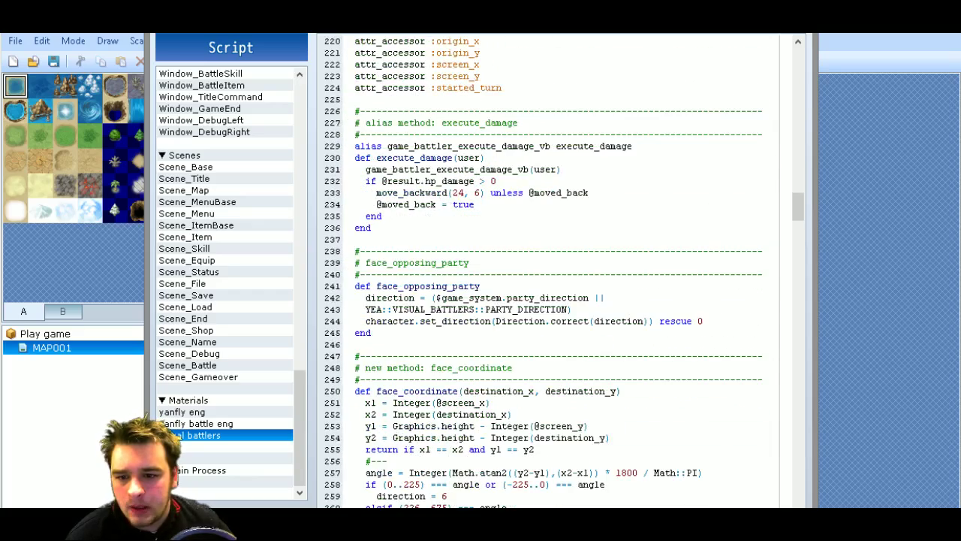
scroll(559, 271, "down", 16)
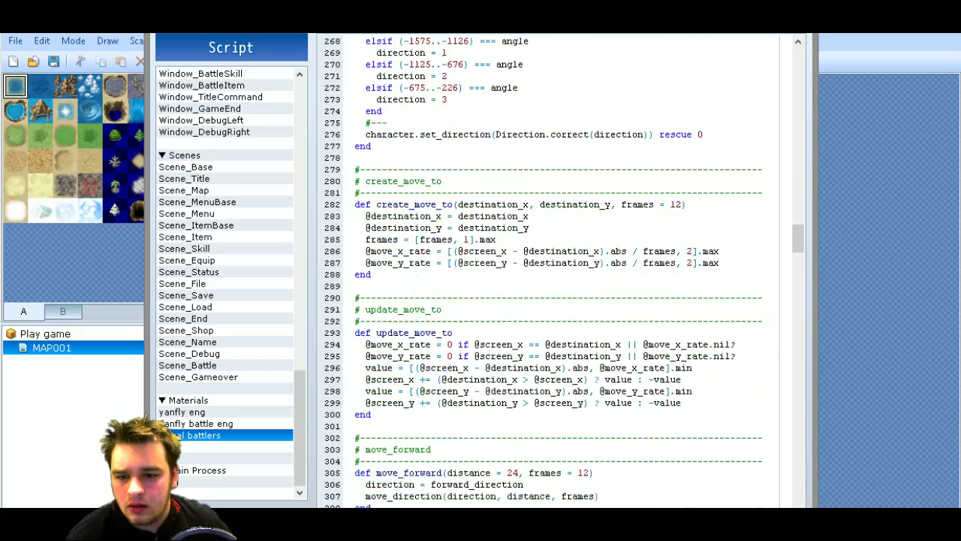
scroll(559, 270, "down", 20)
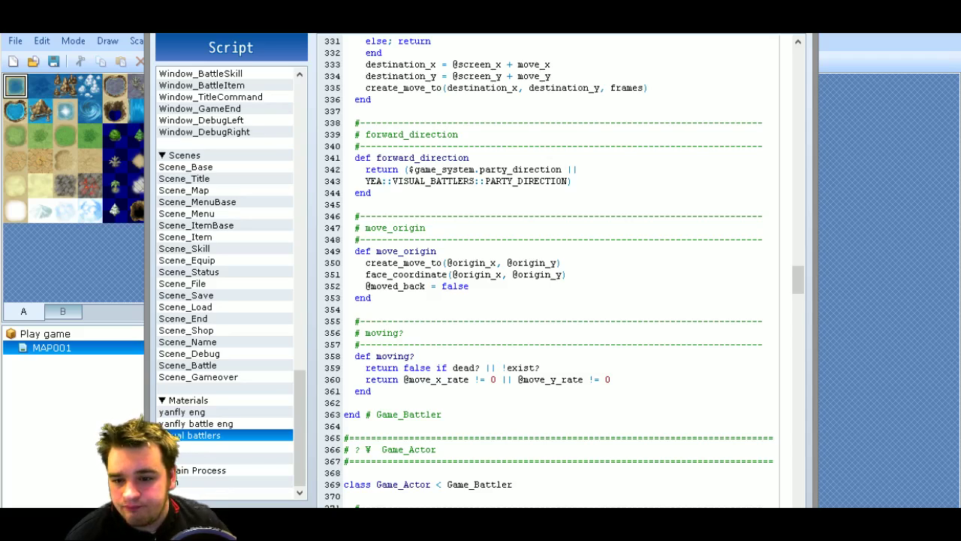
scroll(548, 270, "down", 19)
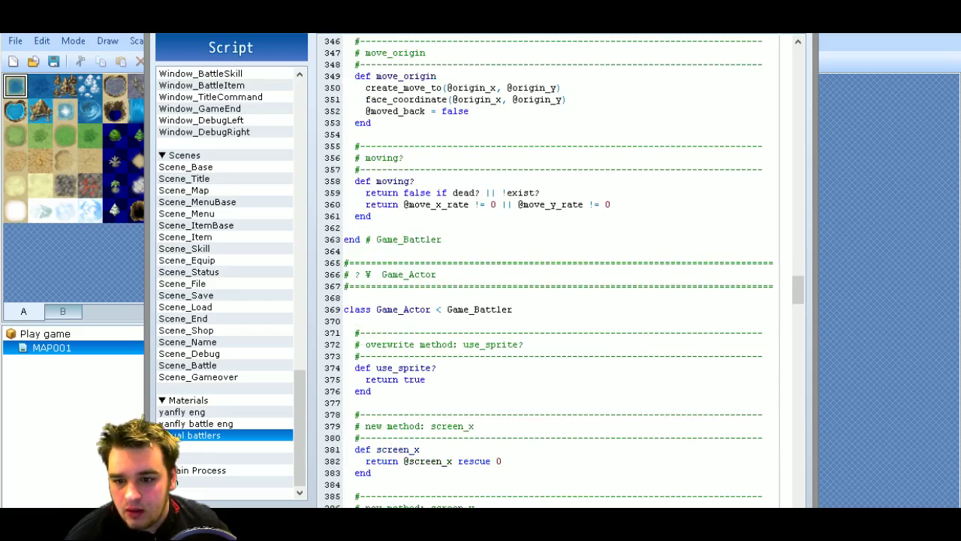
scroll(548, 271, "down", 20)
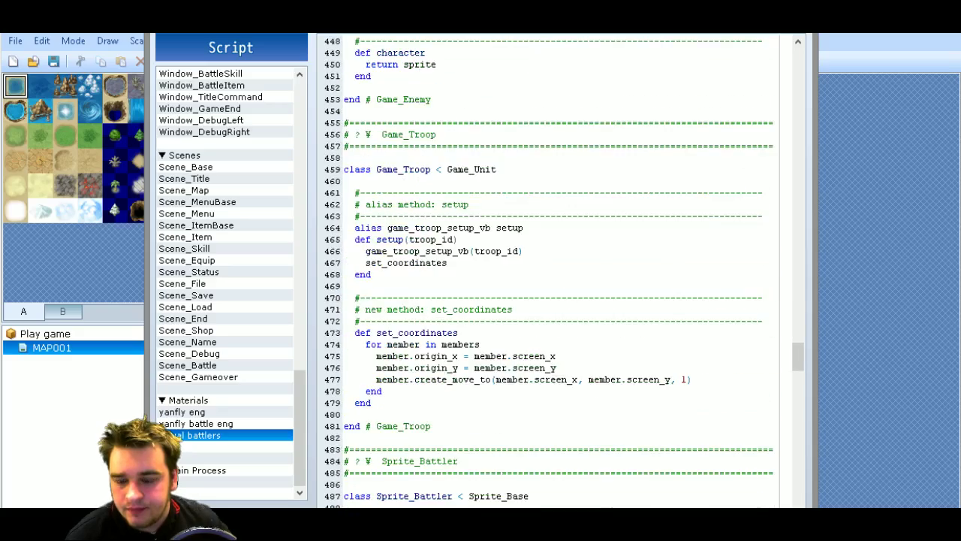
scroll(549, 270, "down", 7)
left_click_drag(798, 376, 766, 118)
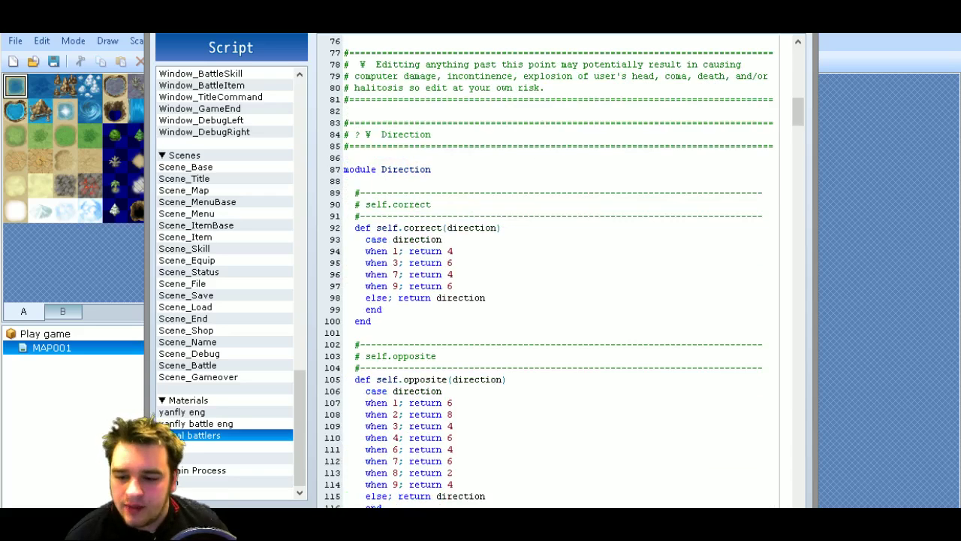
Exit the Script Editor with Escape to return to the MAP001 island map.
key("Escape")
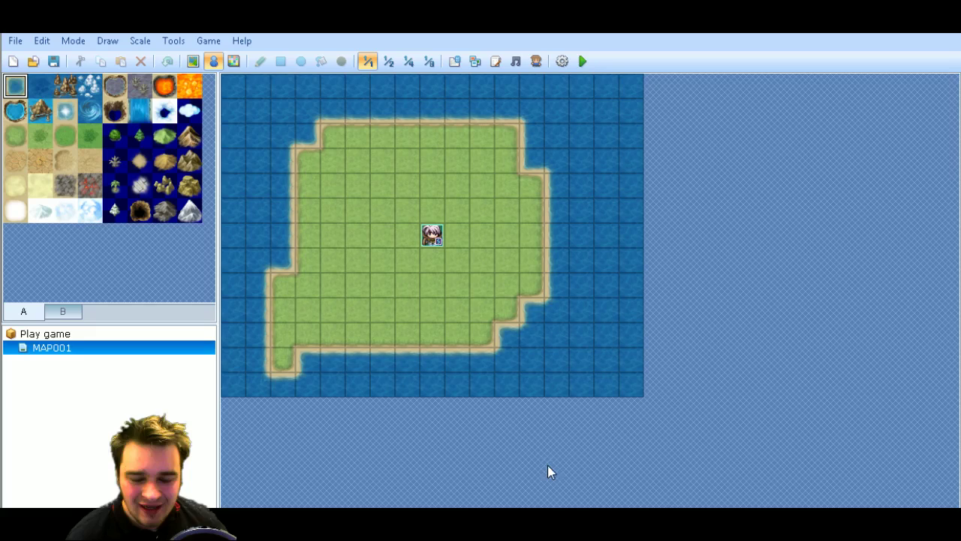